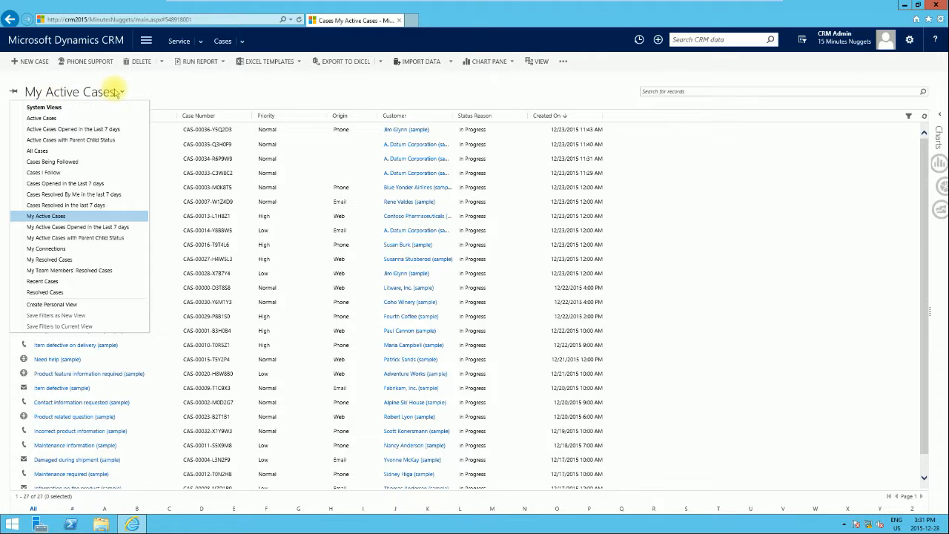
Close the views list and open the Case entity's System Views customization window
click(171, 91)
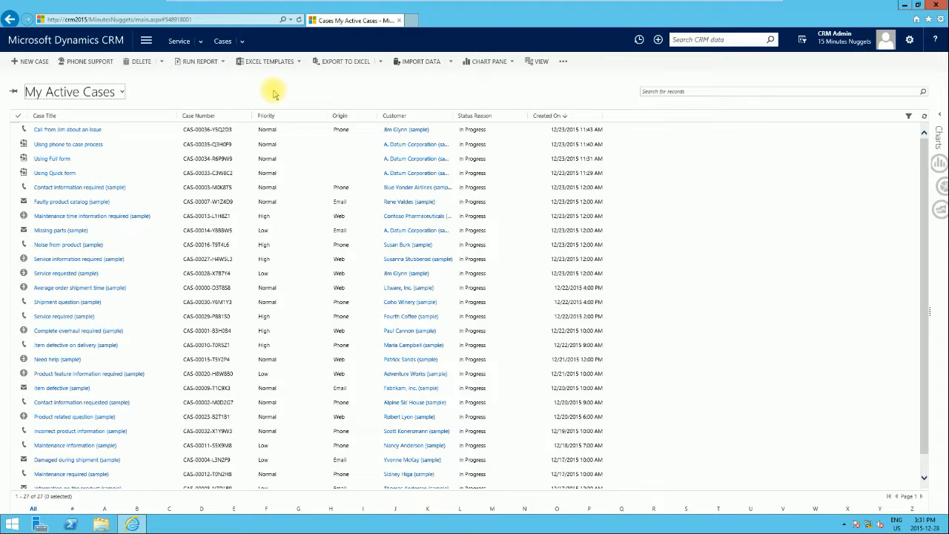
click(564, 63)
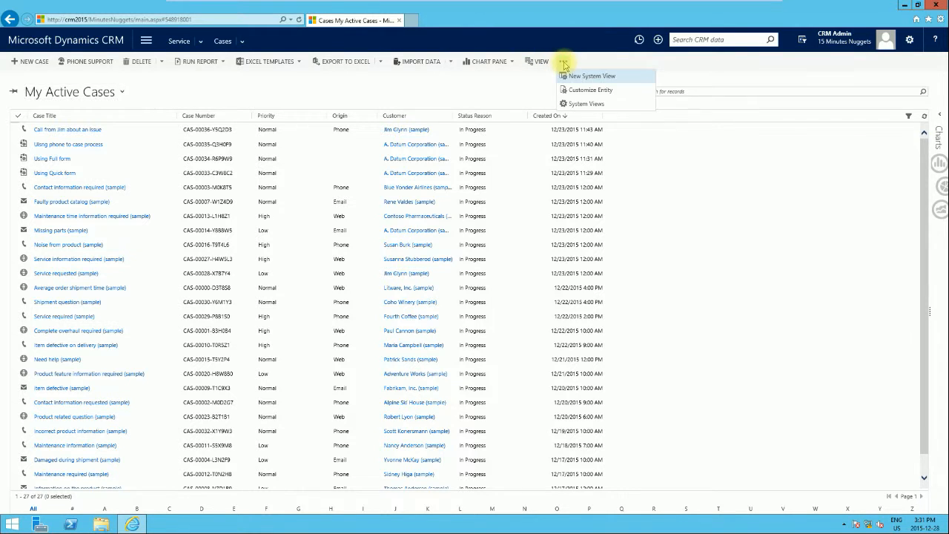
click(579, 104)
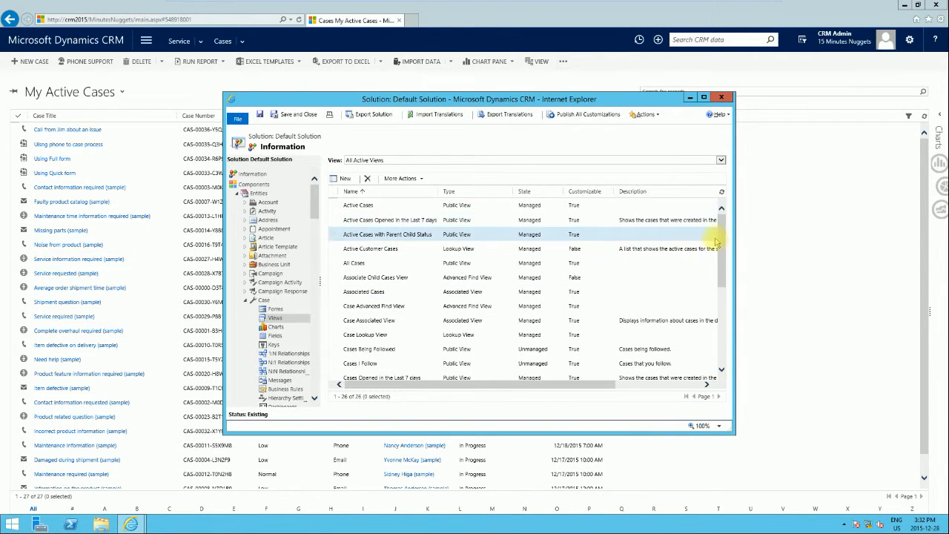
Make Active Cases the default public Case view, then close the Default Solution window
drag(721, 241, 721, 251)
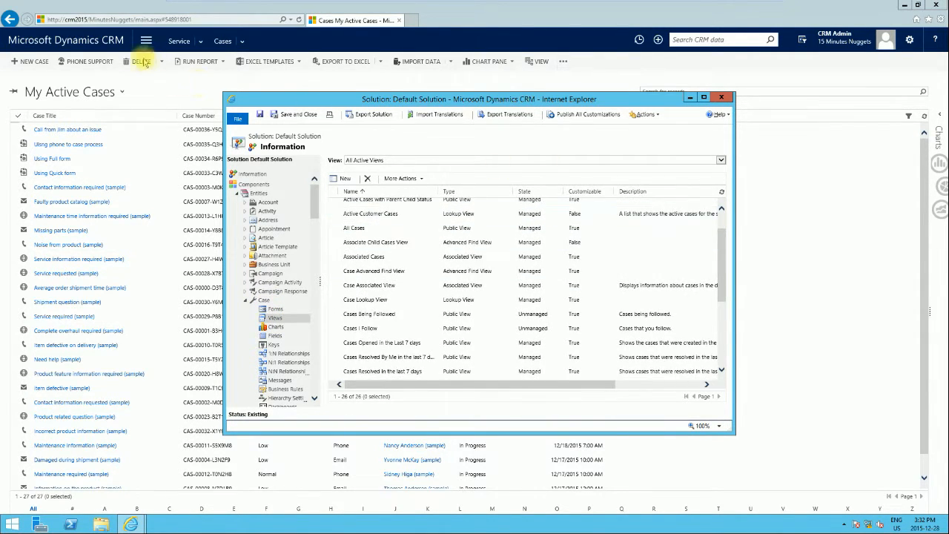
drag(721, 239, 728, 310)
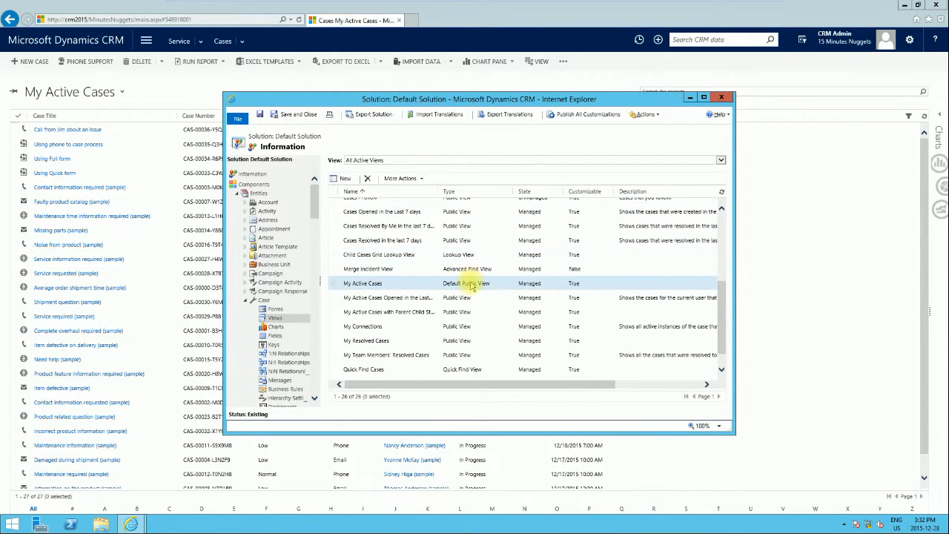
drag(524, 384, 483, 374)
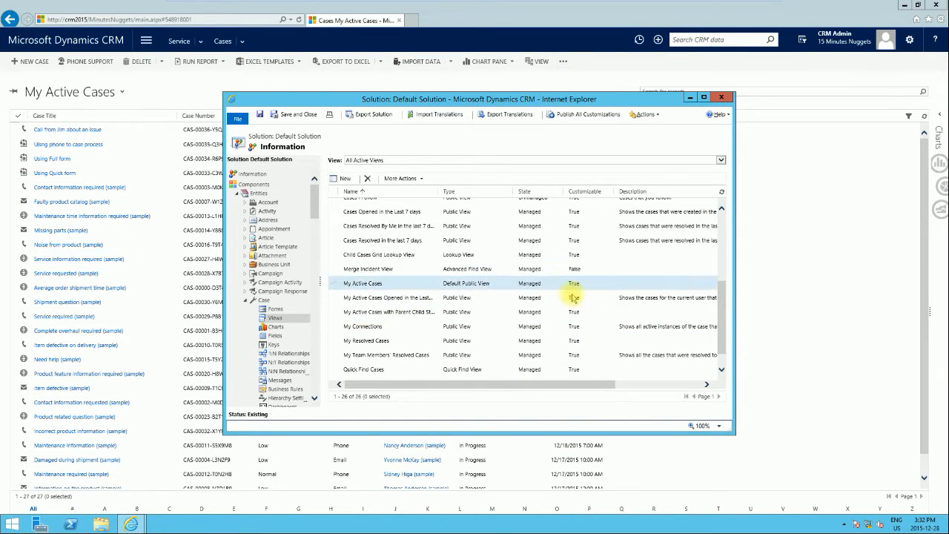
drag(719, 297, 718, 235)
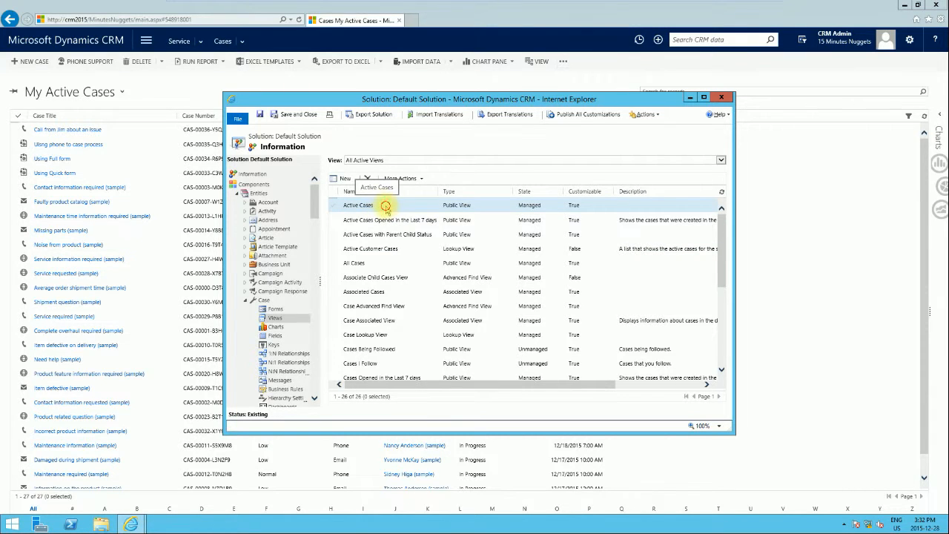
click(386, 206)
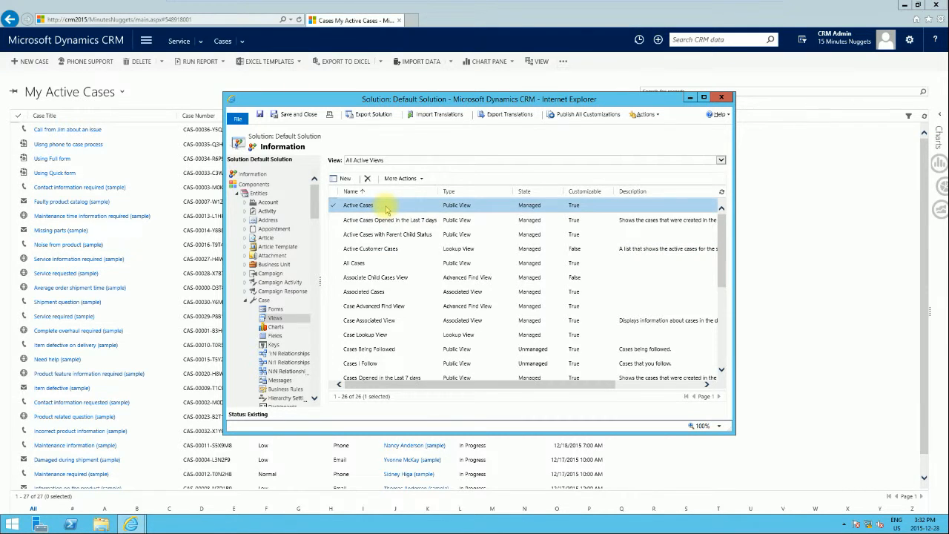
click(418, 180)
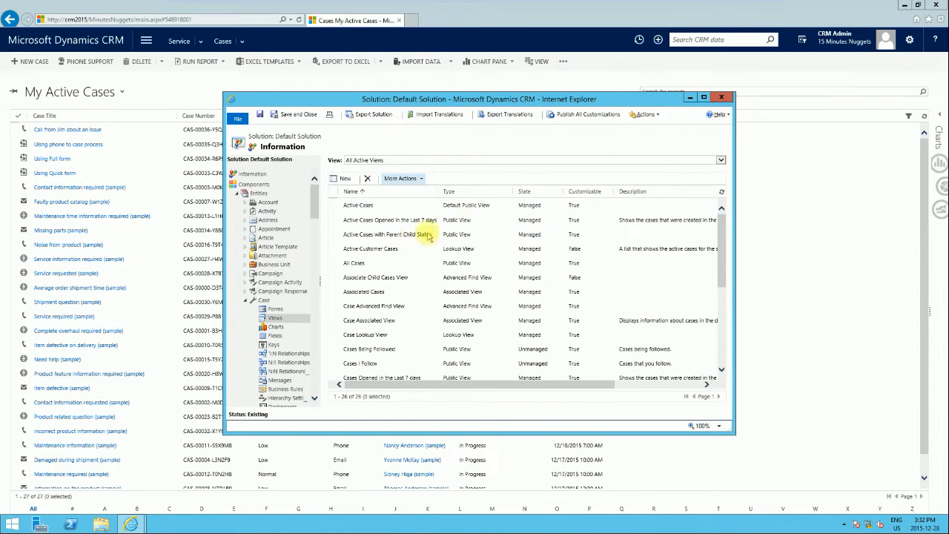
click(721, 97)
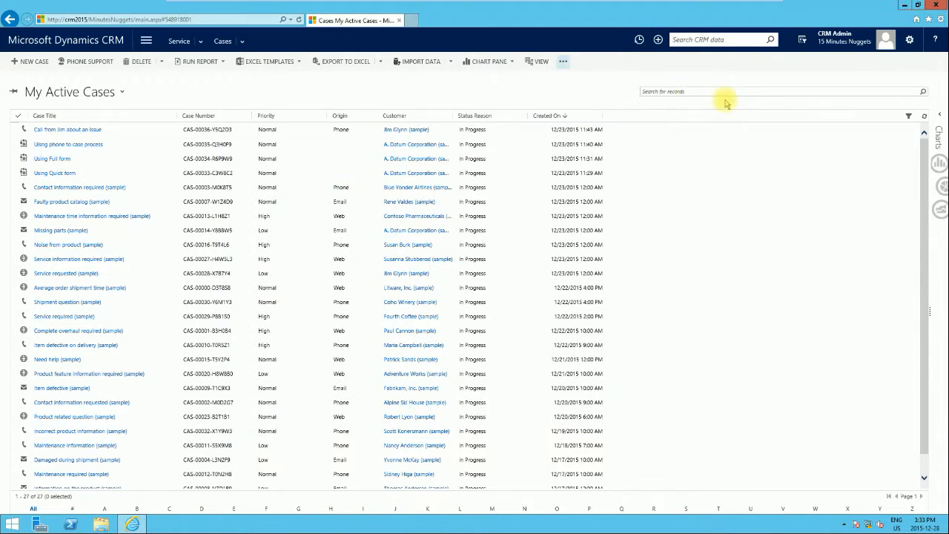
Refresh the cases list and open the 'Average order shipment time (sample)' case
click(298, 21)
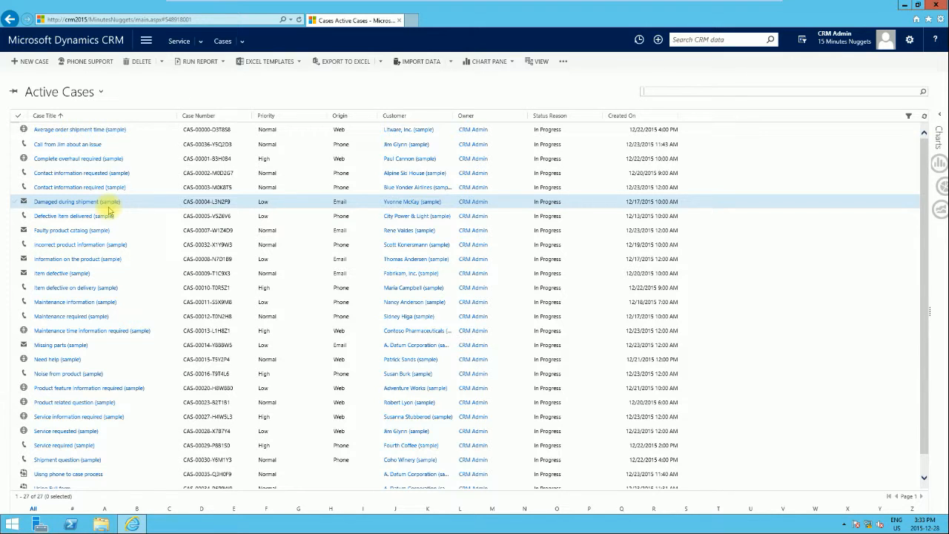
click(66, 130)
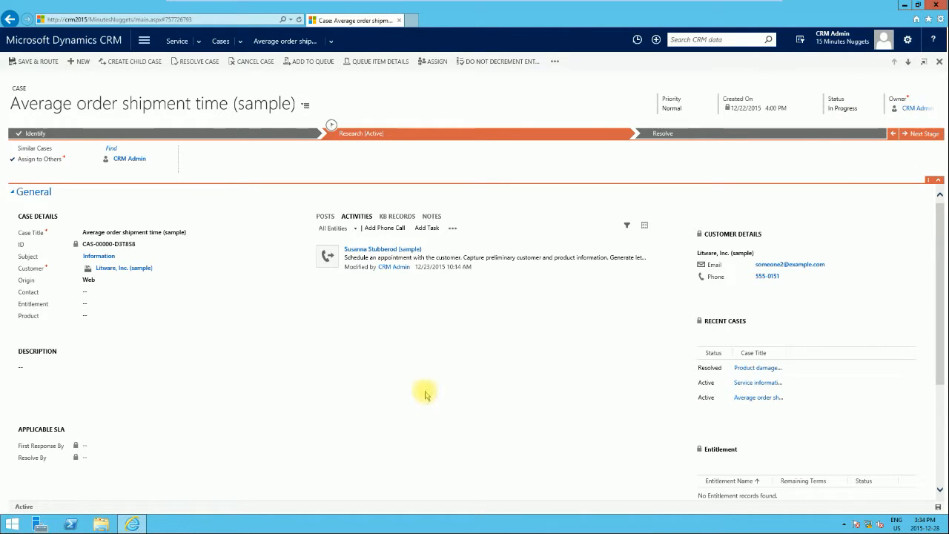
Assign the 'Average order shipment time (sample)' case to the user CRM Trainer
click(922, 111)
click(932, 108)
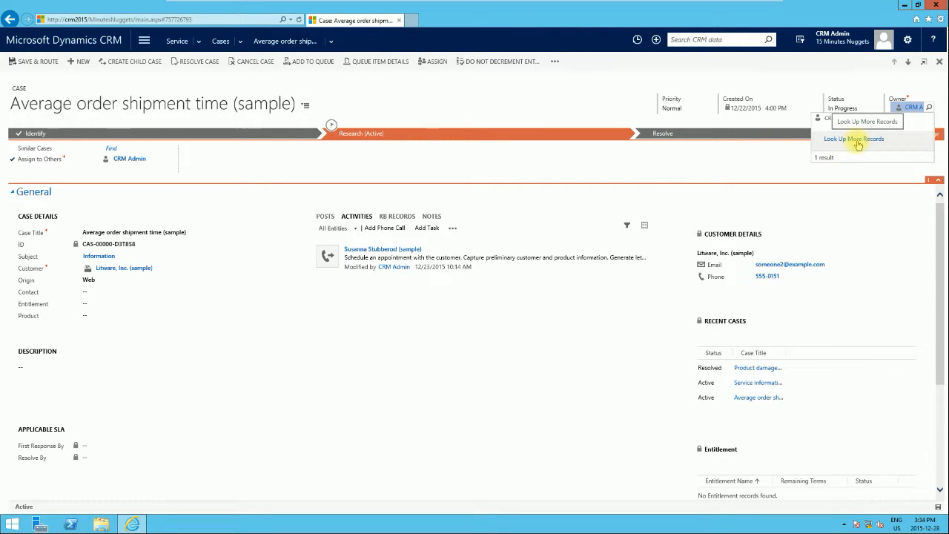
click(434, 62)
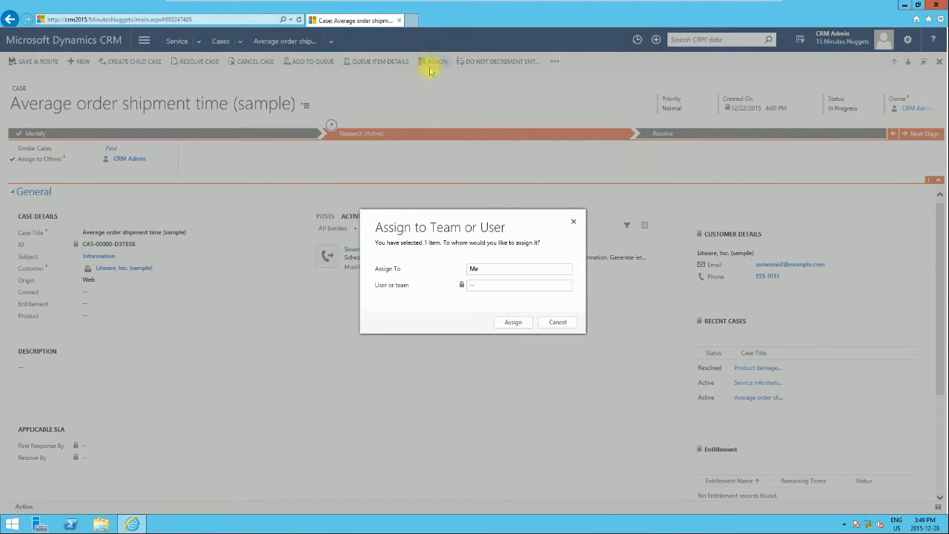
click(501, 274)
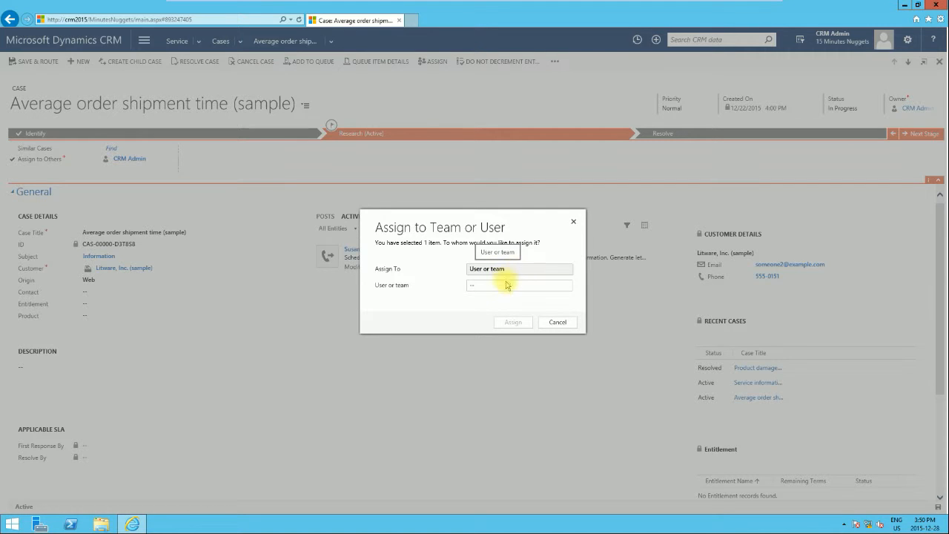
click(505, 288)
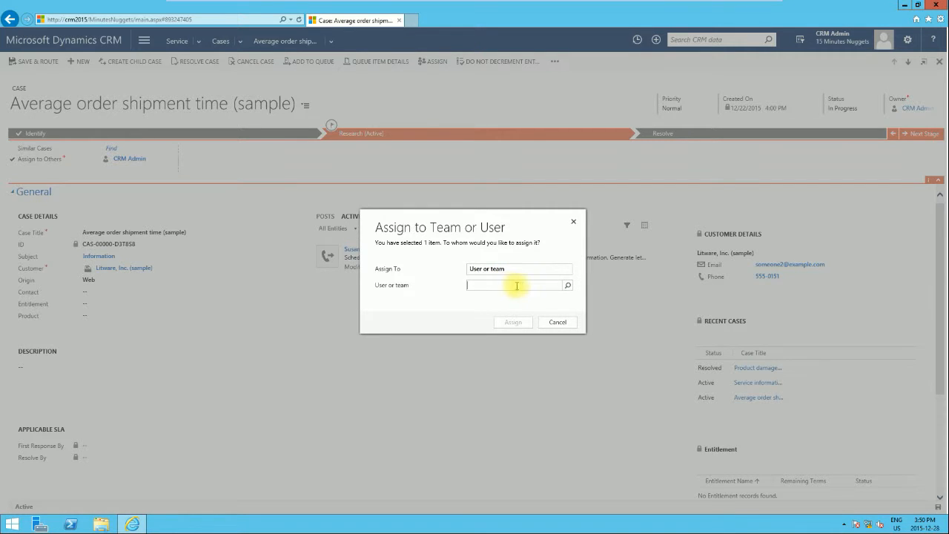
click(568, 288)
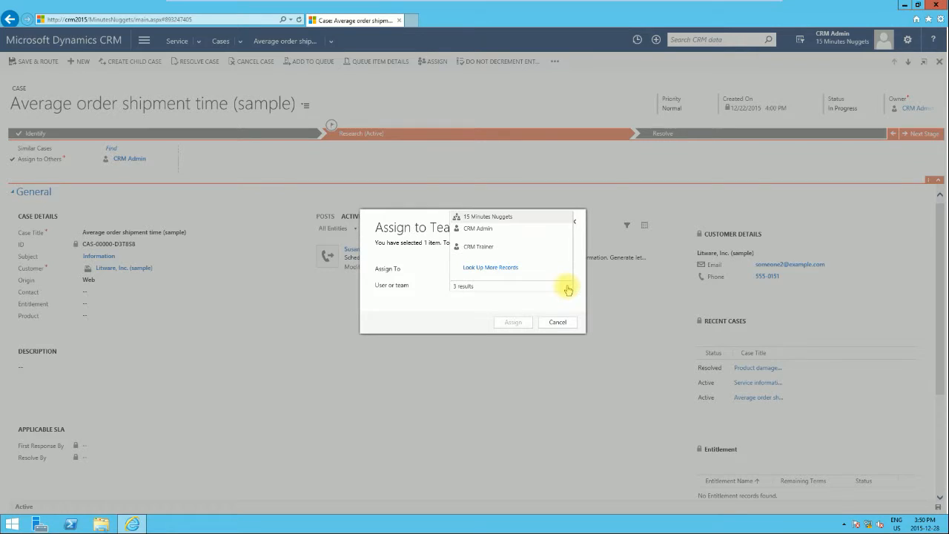
click(495, 252)
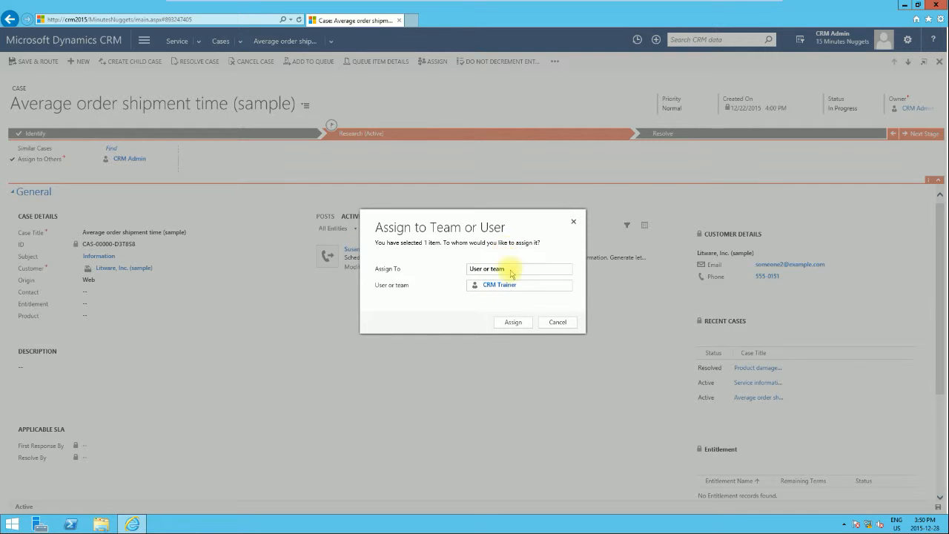
click(523, 322)
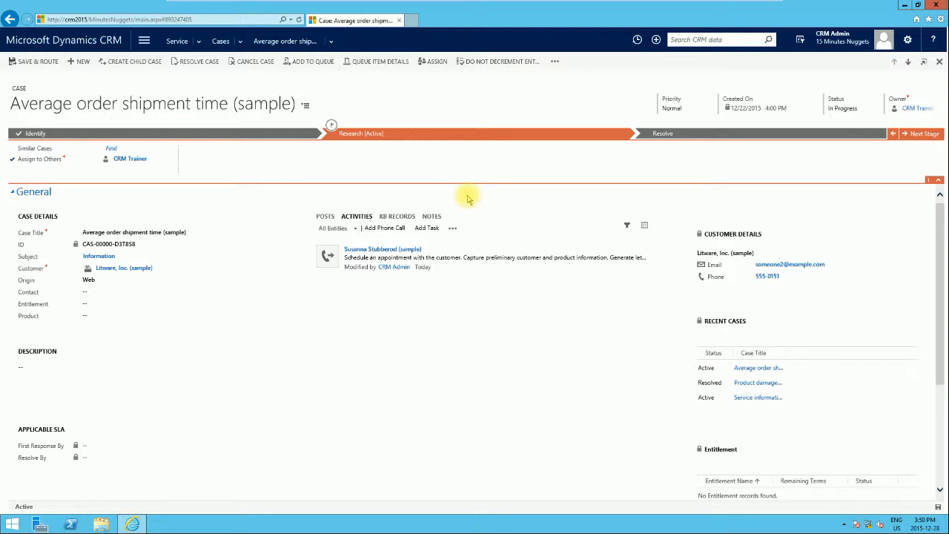
Cancel the case and its open activities, confirming with status Canceled
click(252, 61)
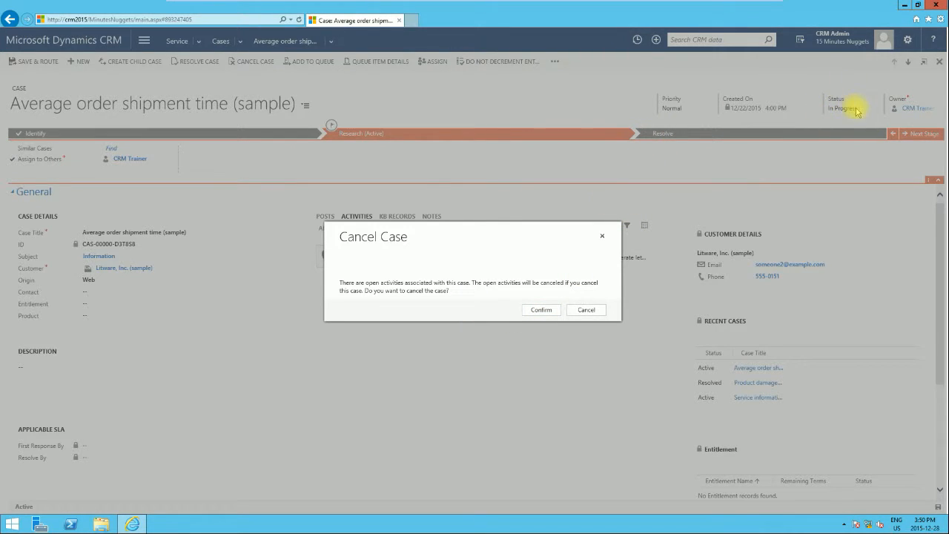
click(542, 310)
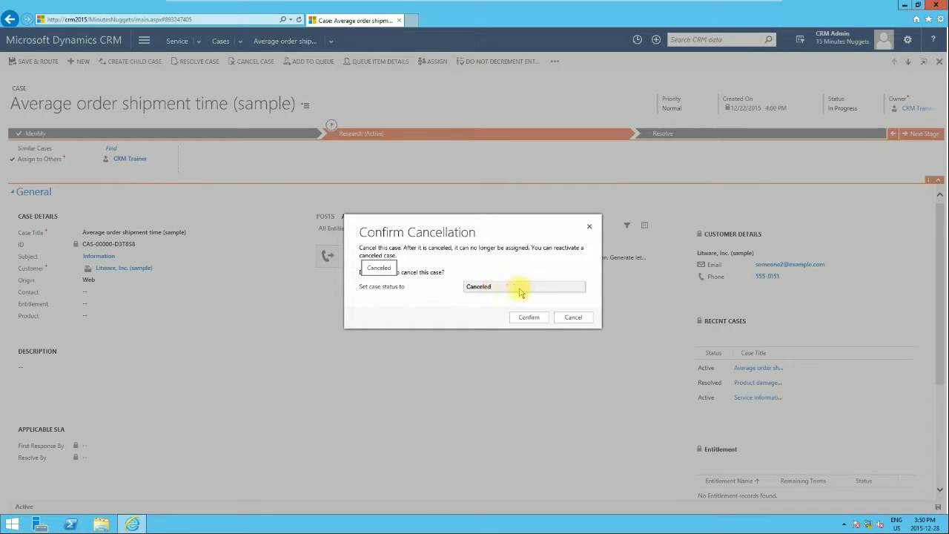
click(531, 318)
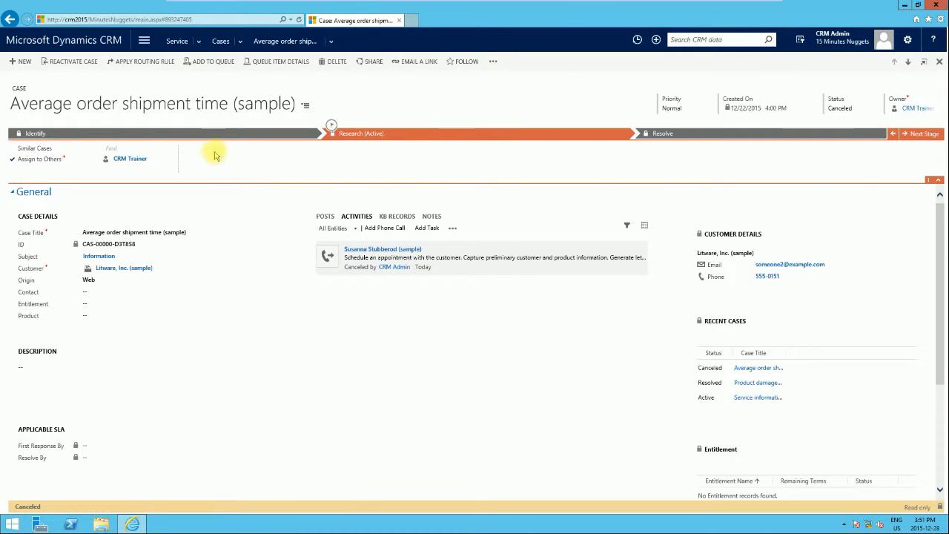
Permanently delete the canceled 'Average order shipment time (sample)' case
click(334, 64)
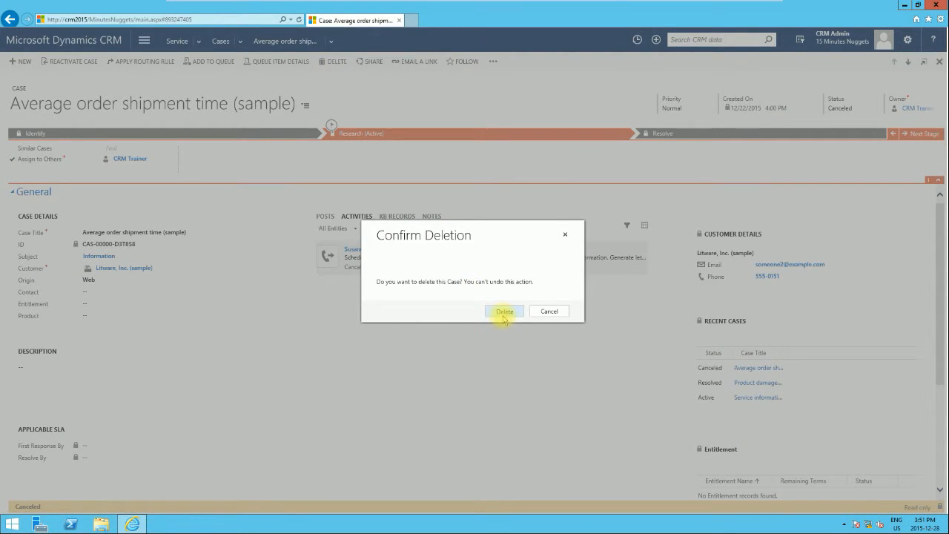
click(504, 314)
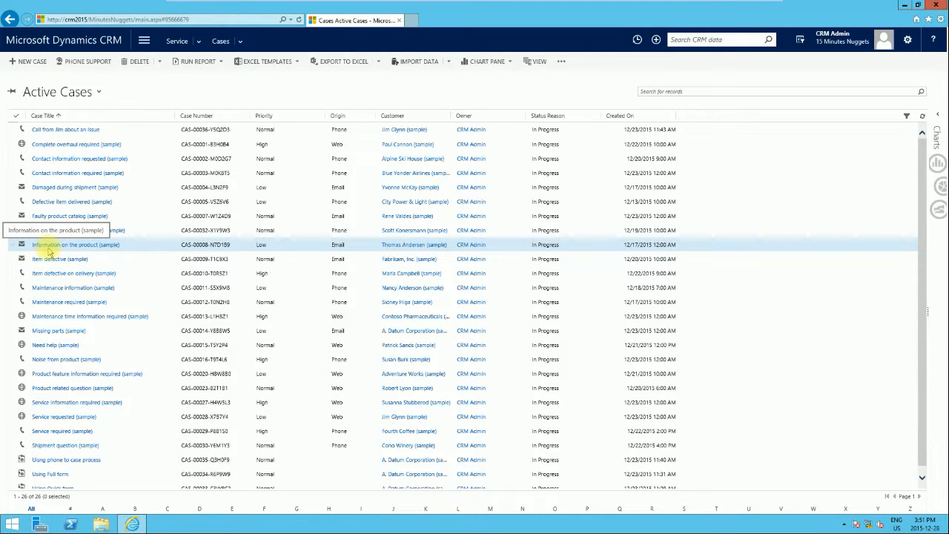
Delete Complete overhaul required, Contact information requested, Damaged during shipment and Defective item delivered
click(15, 118)
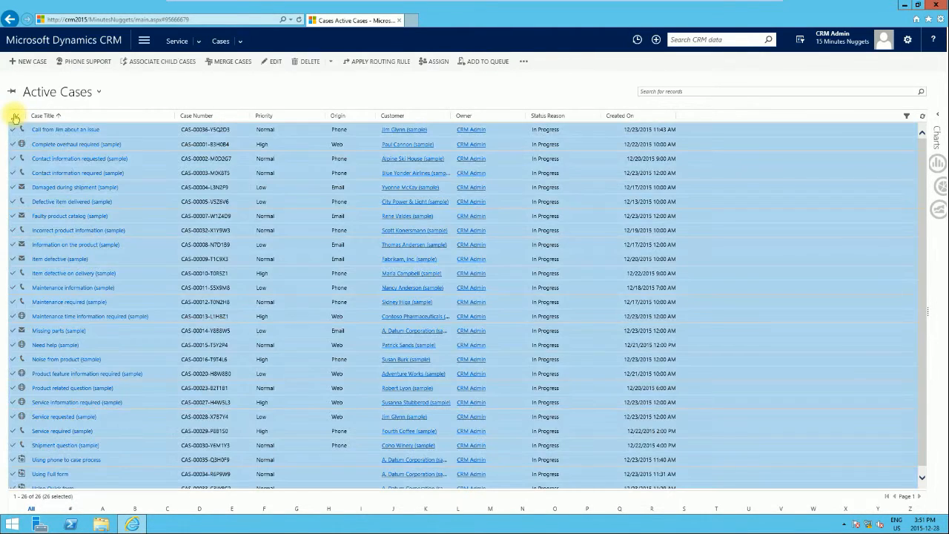
click(15, 117)
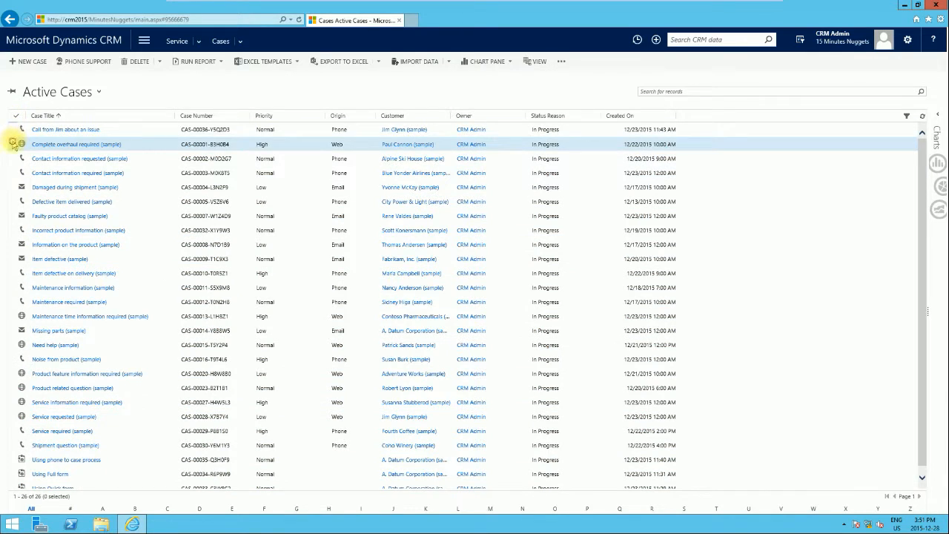
click(13, 144)
click(13, 159)
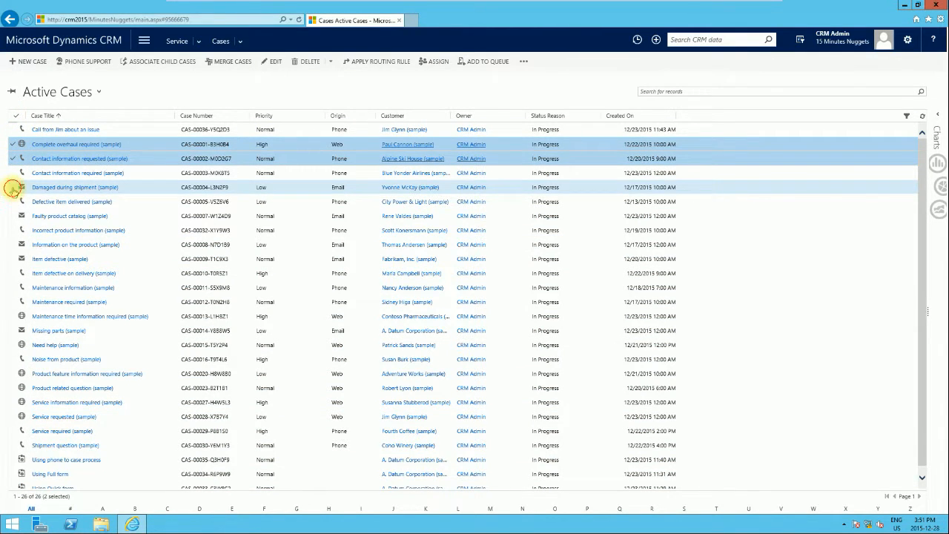
click(13, 188)
click(13, 202)
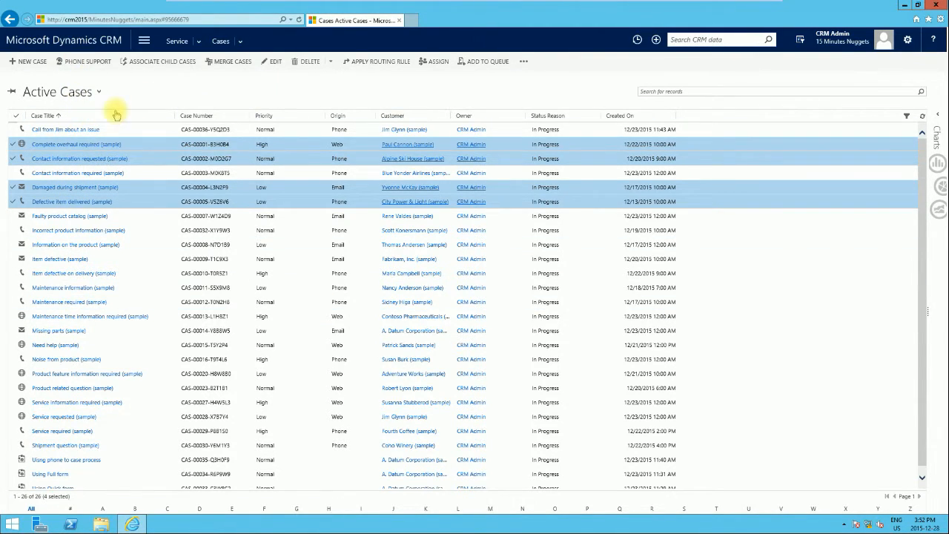
click(307, 64)
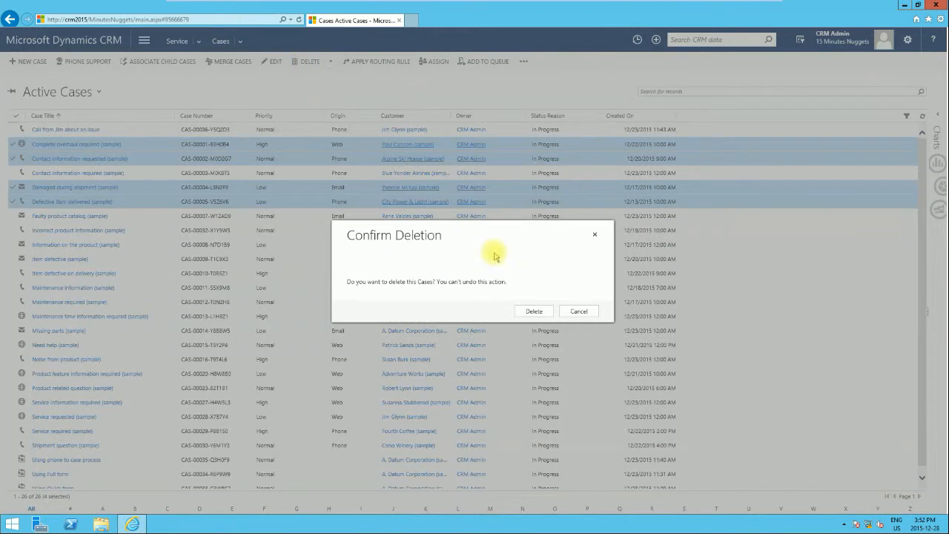
click(534, 312)
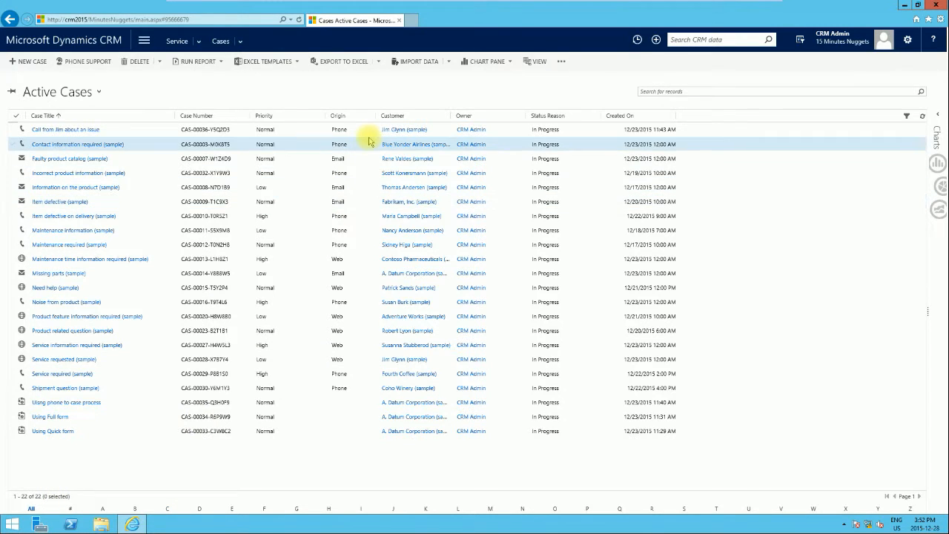
Start a Bulk Delete on the Active Cases saved view and advance to Select Options
click(159, 63)
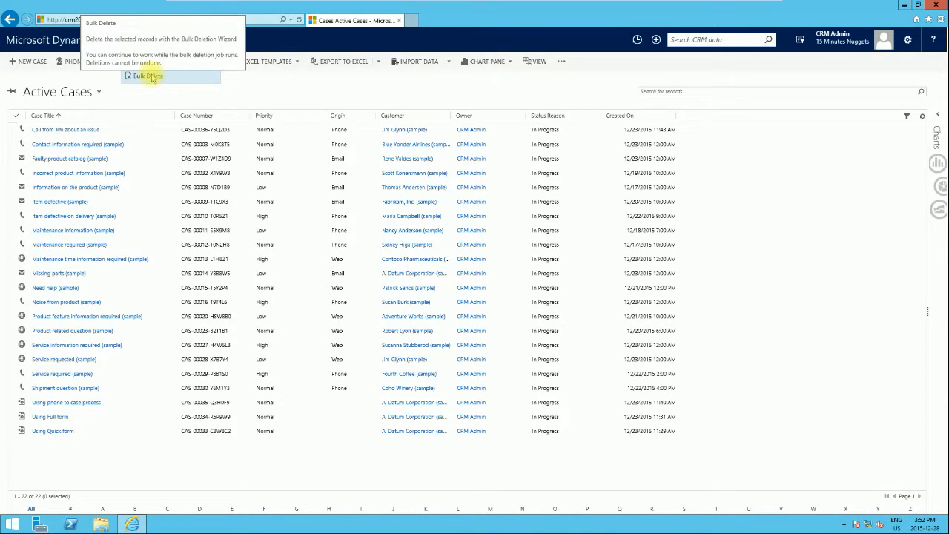
click(152, 77)
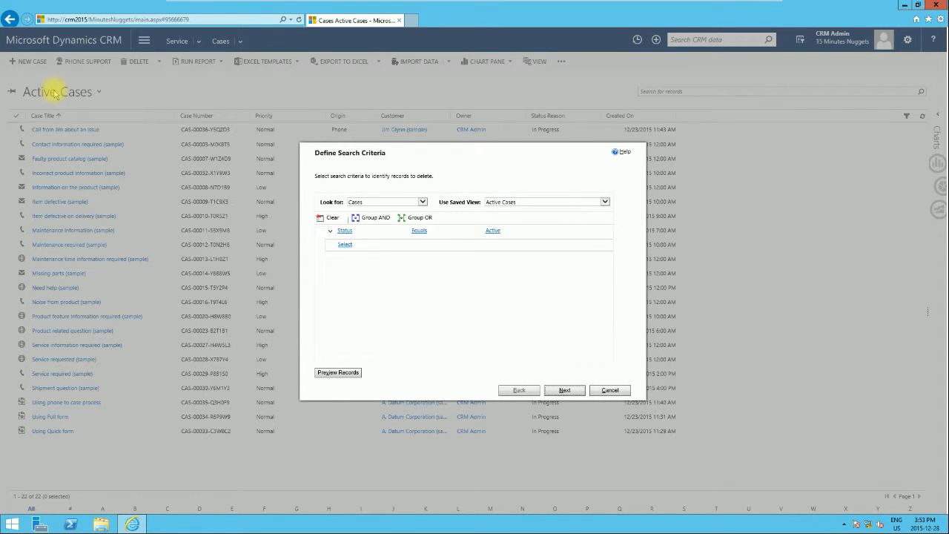
click(606, 202)
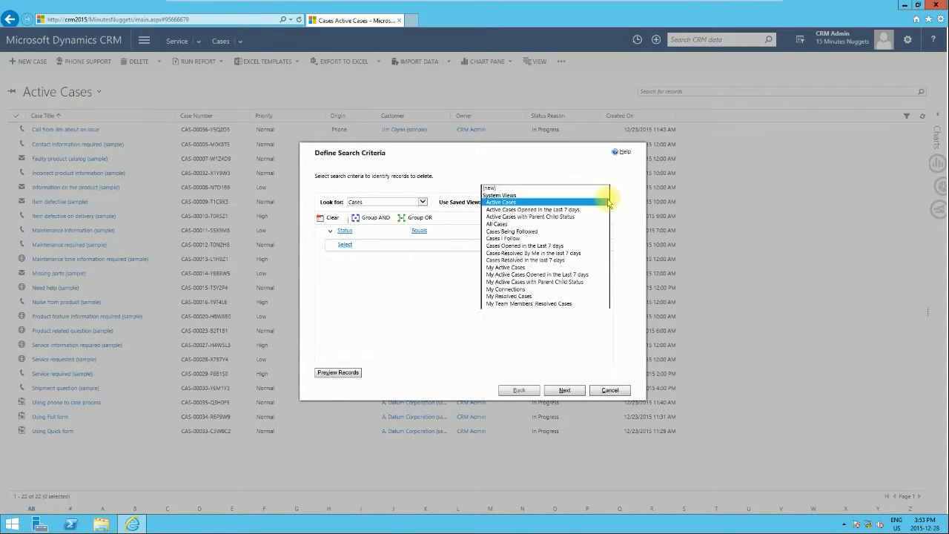
click(561, 170)
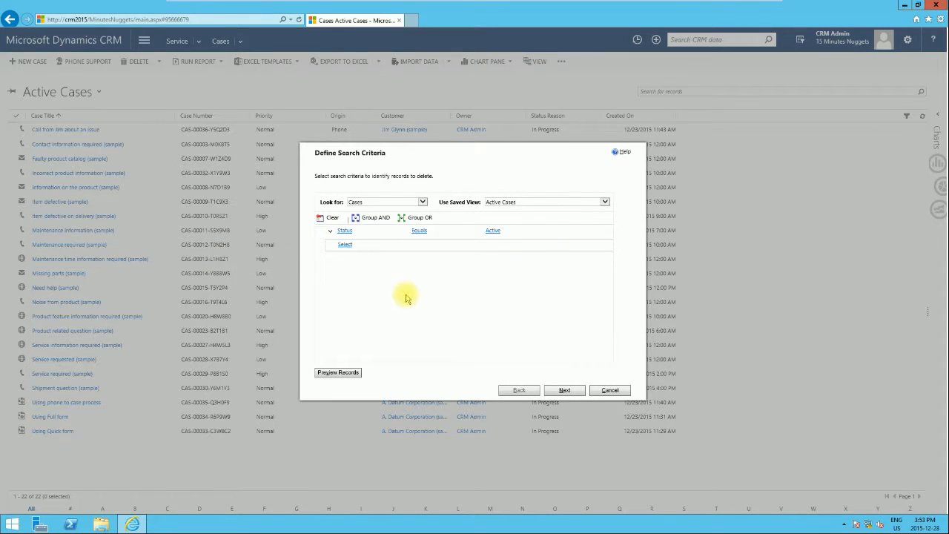
mouse_move(347, 231)
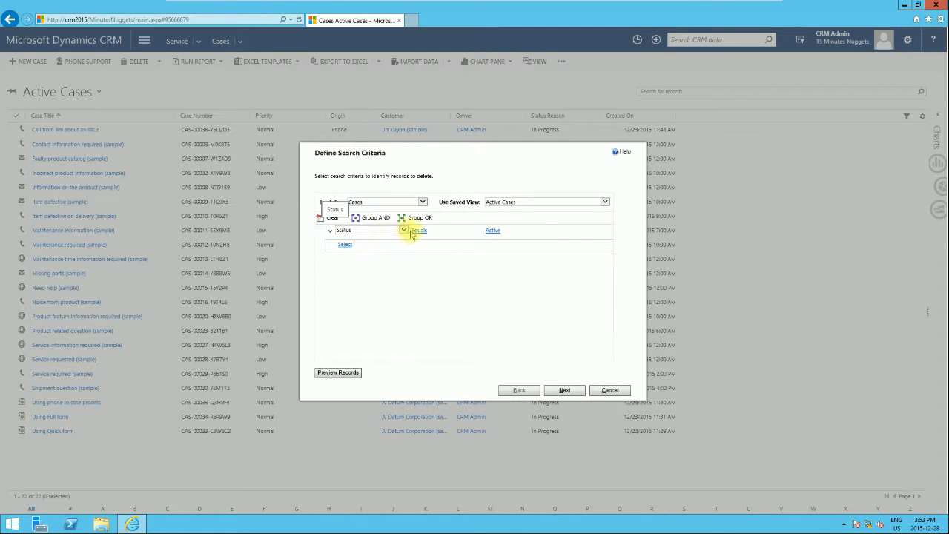
mouse_move(391, 249)
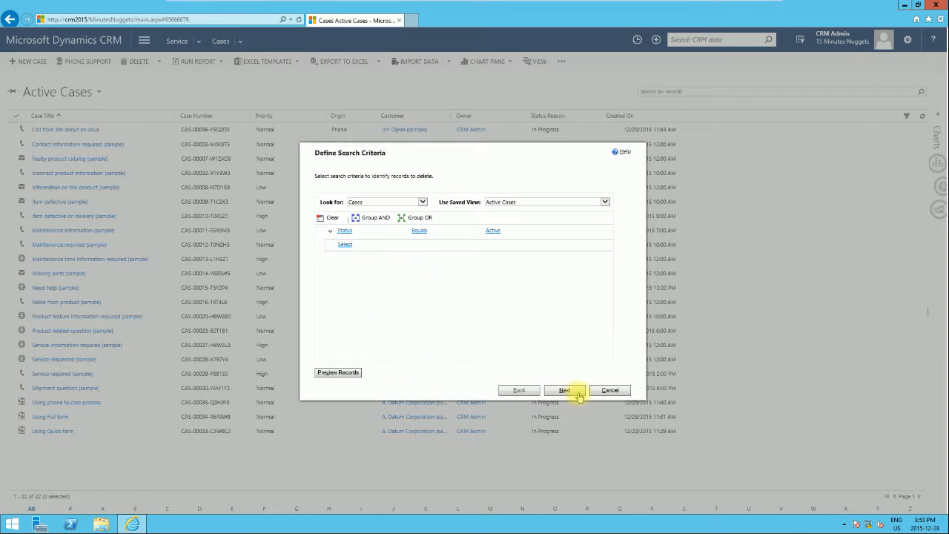
click(346, 245)
click(350, 246)
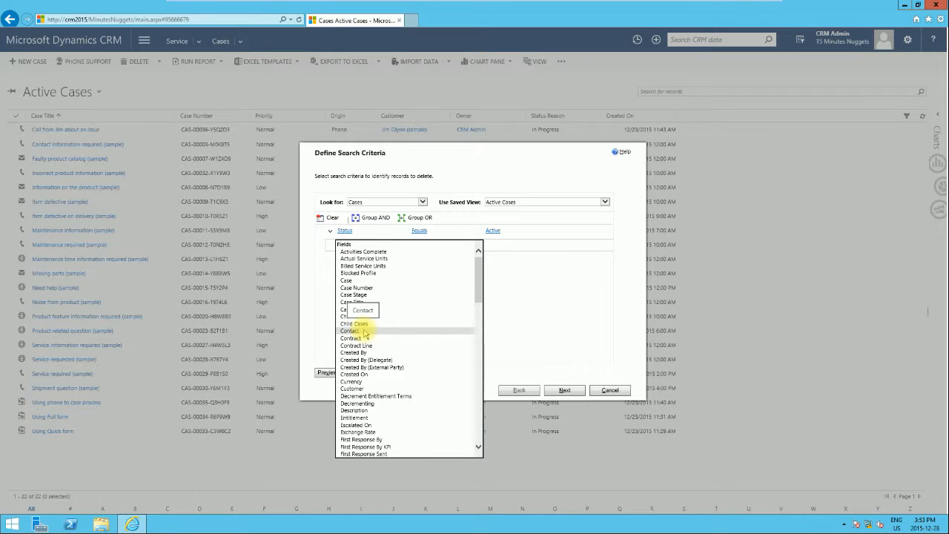
click(519, 292)
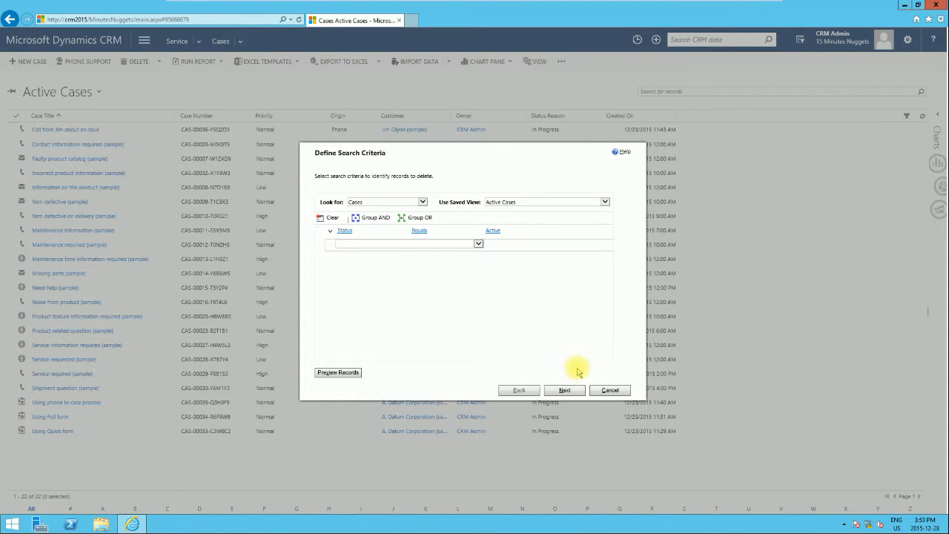
click(573, 395)
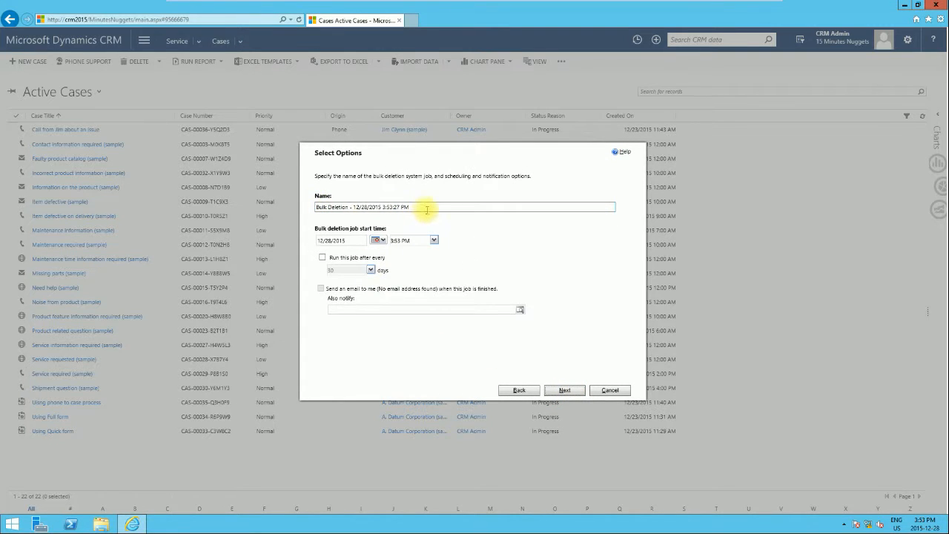
Cancel the bulk deletion wizard without saving the job
drag(419, 206, 313, 206)
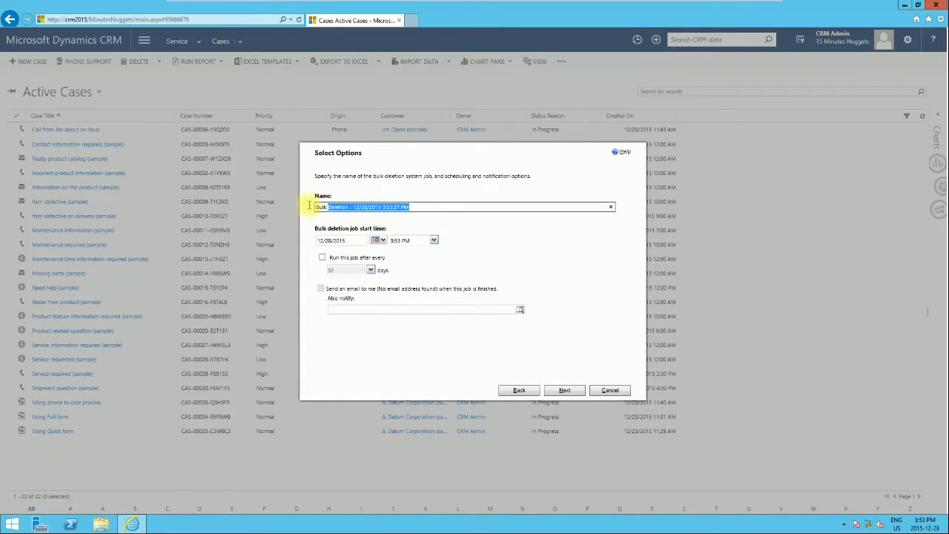
click(325, 241)
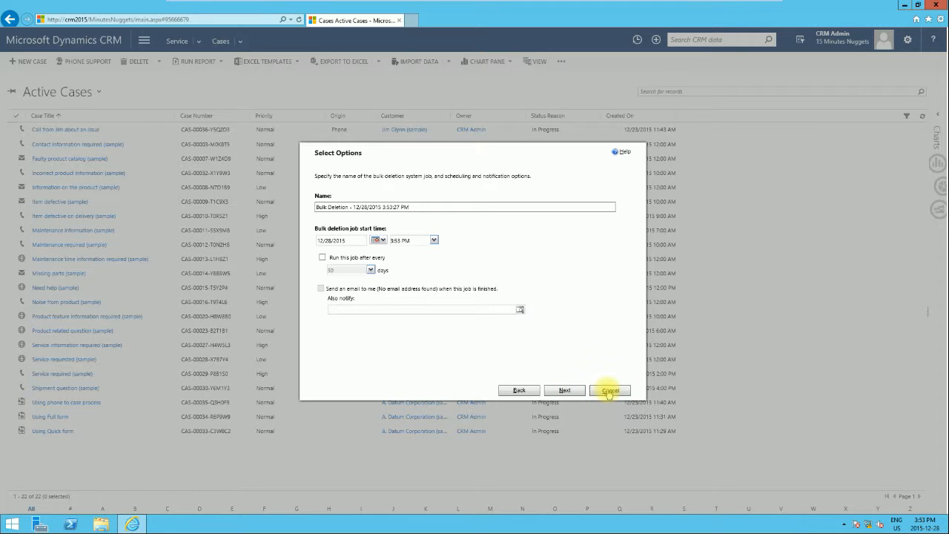
click(609, 391)
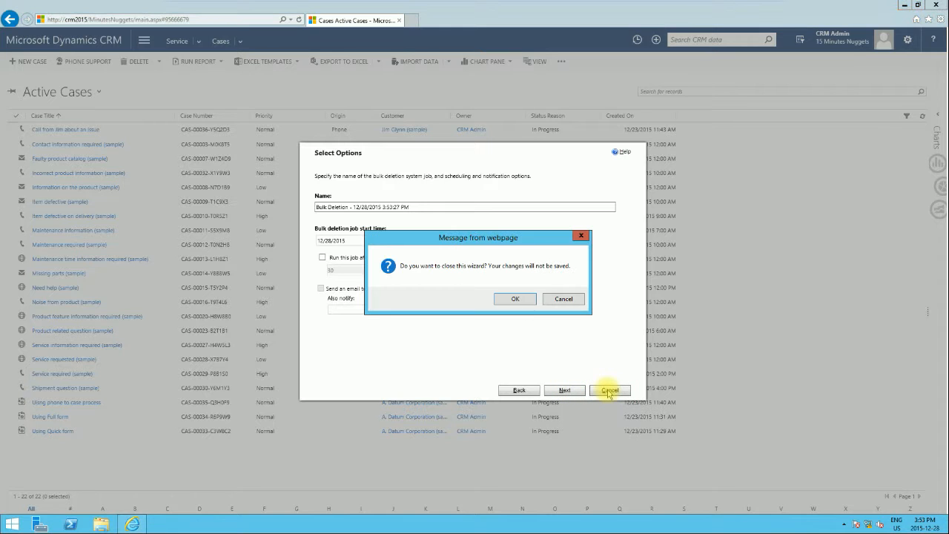
click(511, 301)
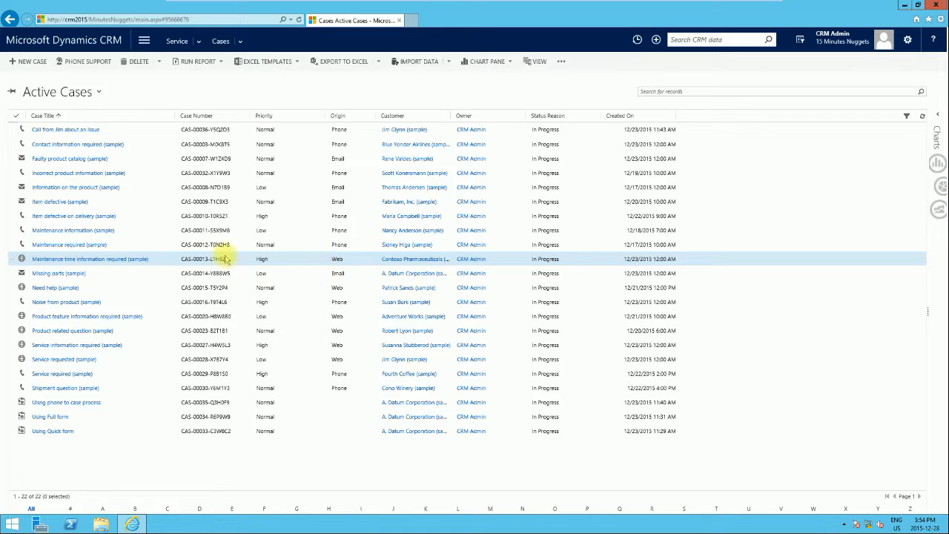
Resolve 'Call from Jim about an issue' as Problem Solved with a resolution description
click(80, 131)
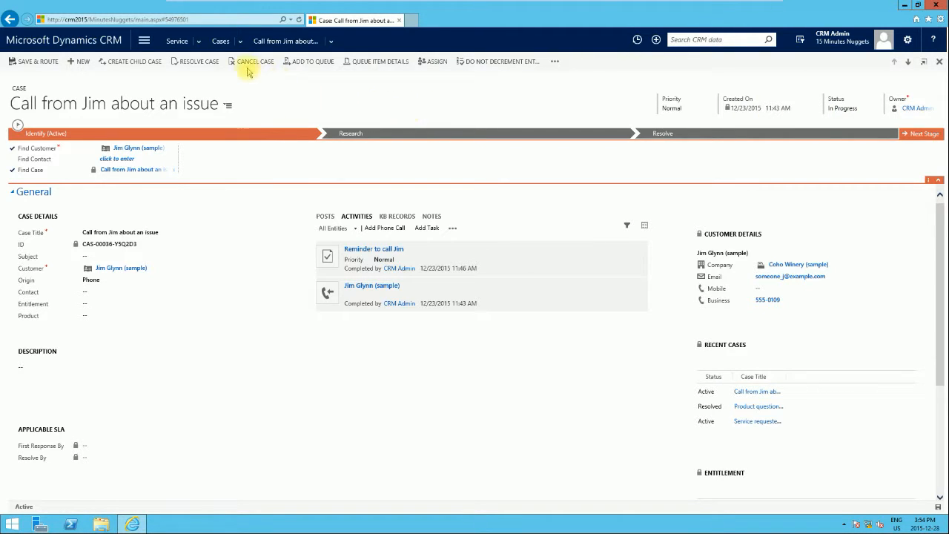
click(192, 63)
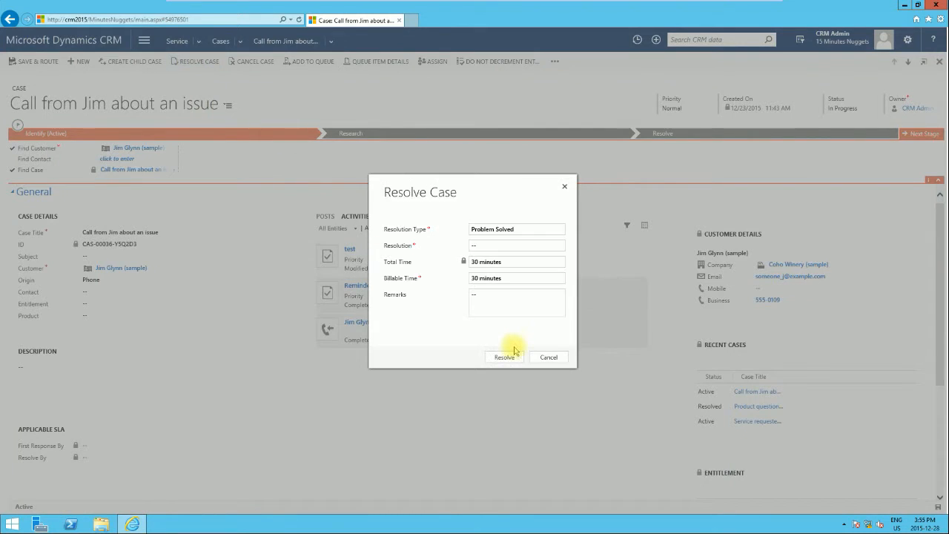
click(508, 247)
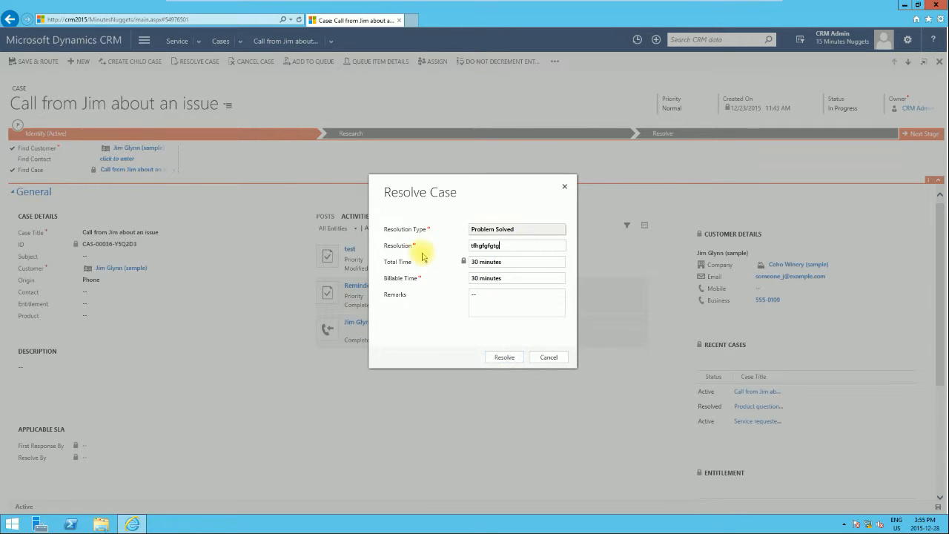
click(508, 358)
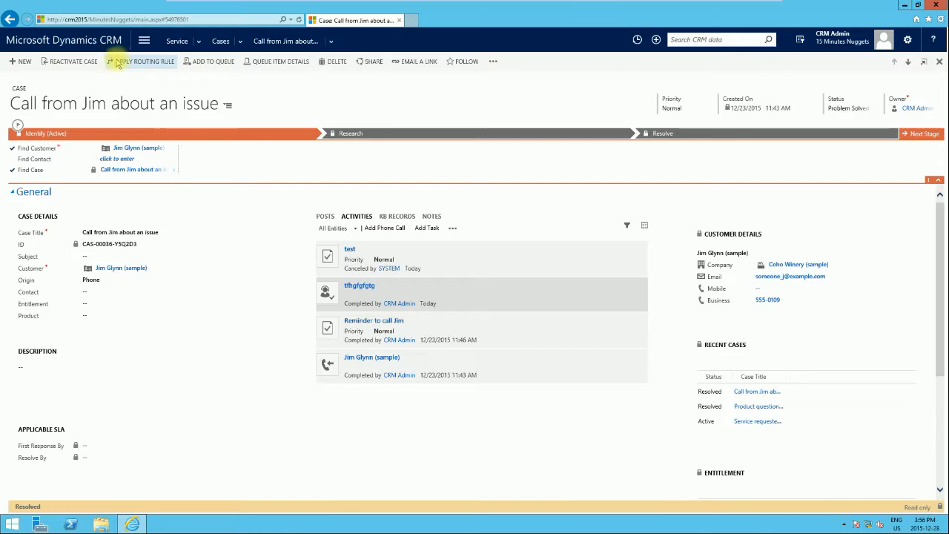
click(62, 65)
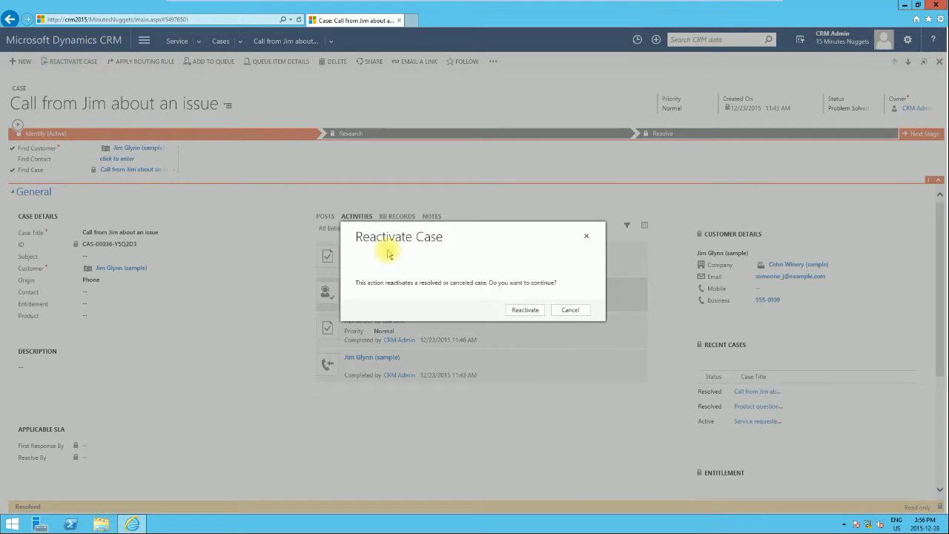
click(535, 314)
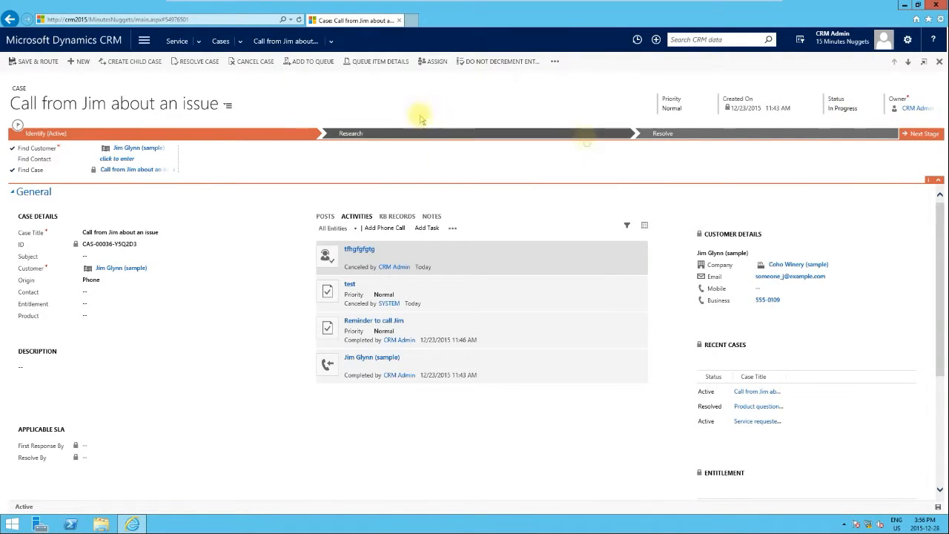
click(555, 63)
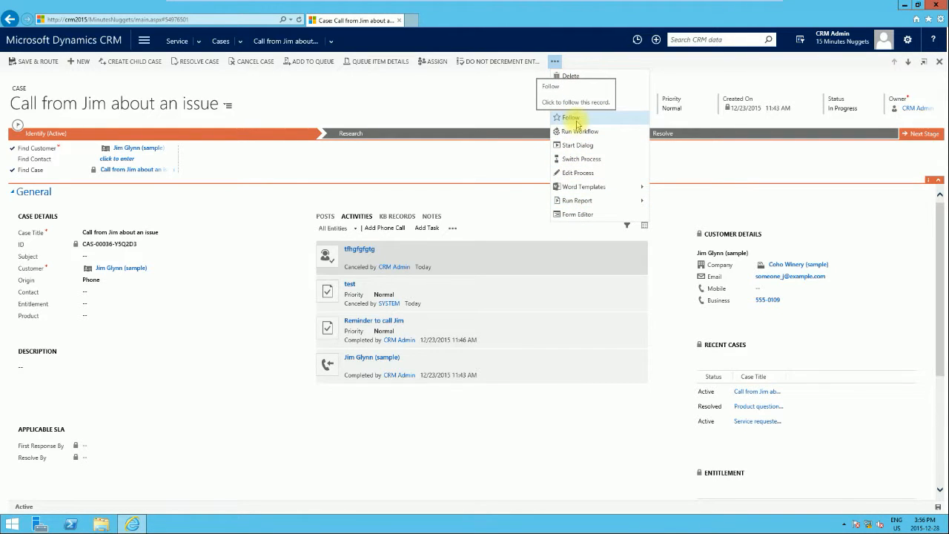
click(573, 121)
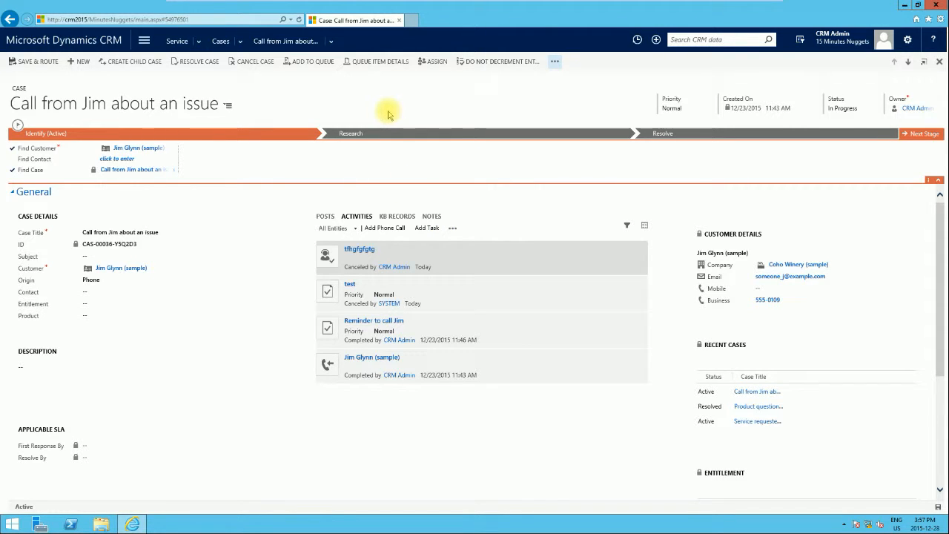
In Active Cases, select the customer-call issue case and the Contact information required case
click(221, 43)
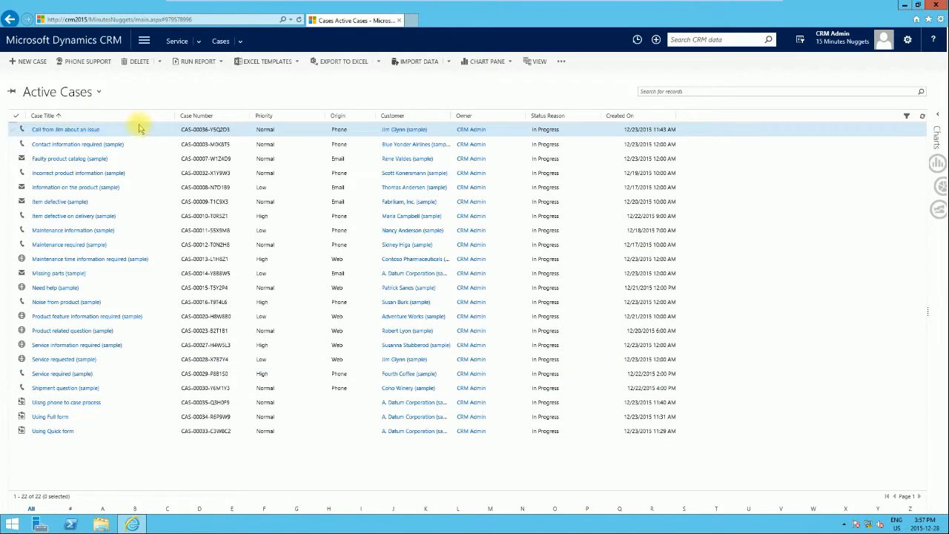
click(14, 131)
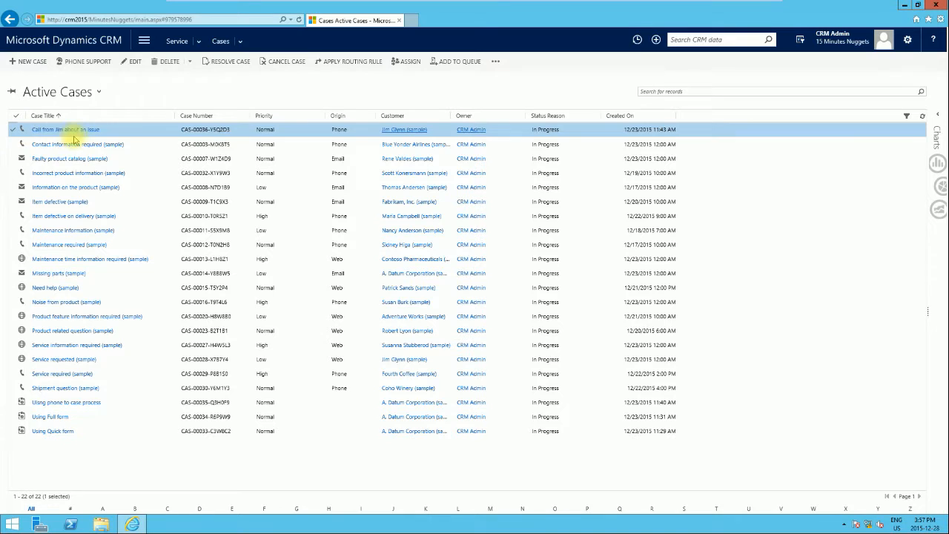
click(18, 146)
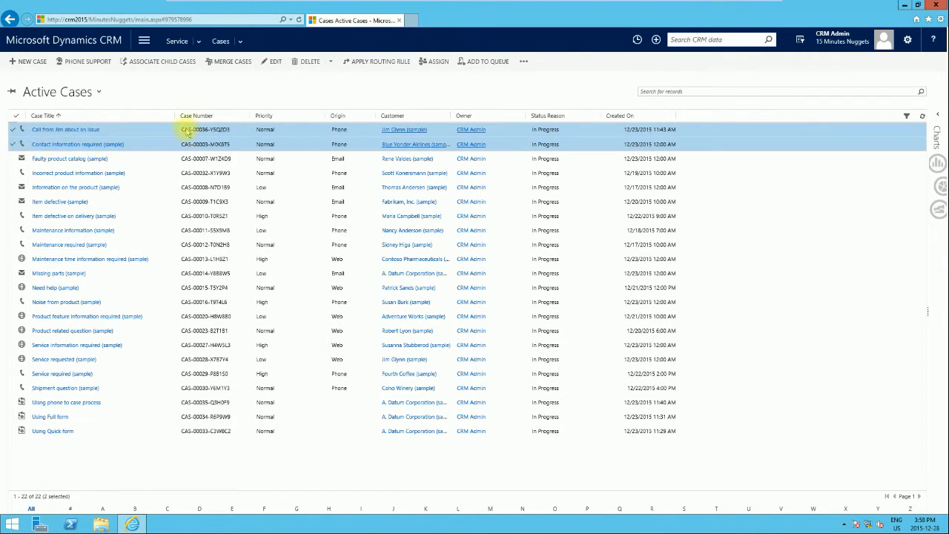
View the Export to Excel options for the two cases, then start a direct email to them
click(524, 63)
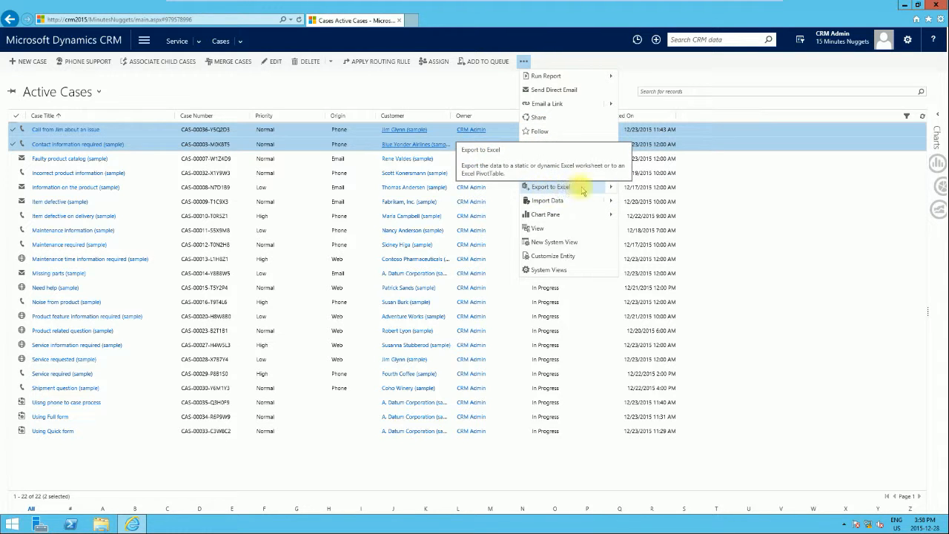
click(610, 188)
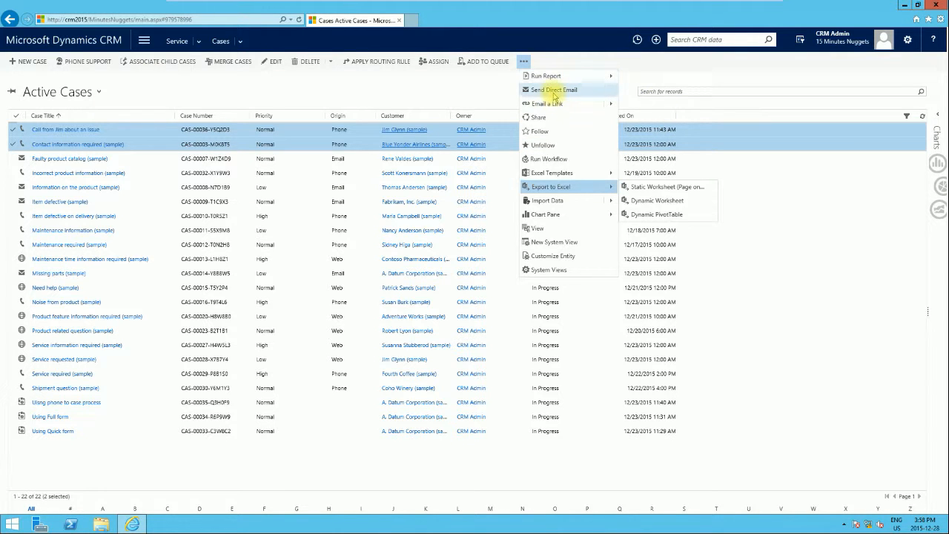
click(553, 92)
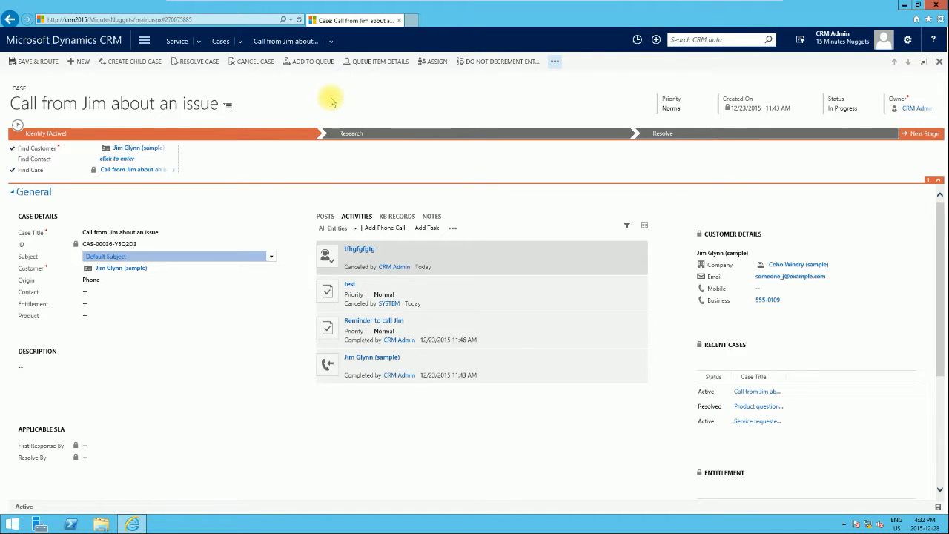
Try Run Workflow and then Start Dialog on the case, dismissing the empty lookup and error report
click(556, 63)
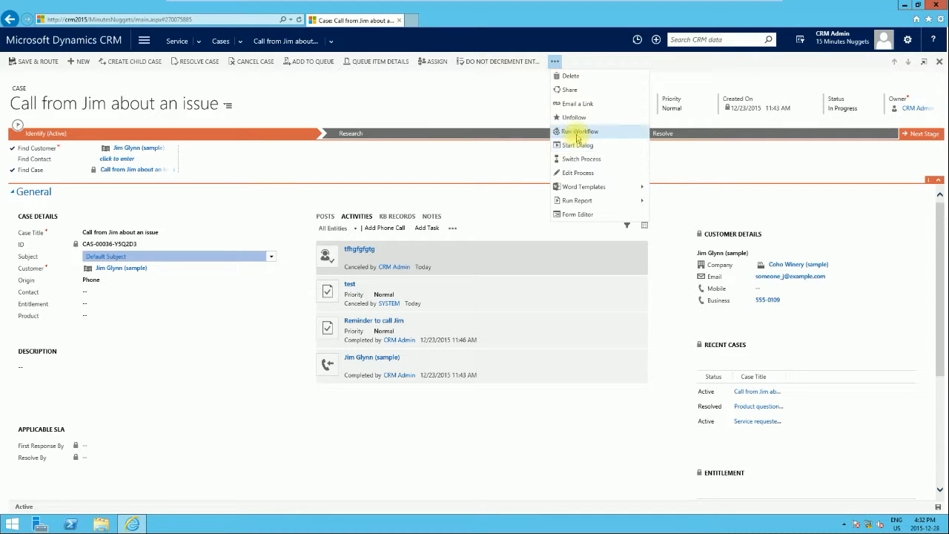
click(578, 134)
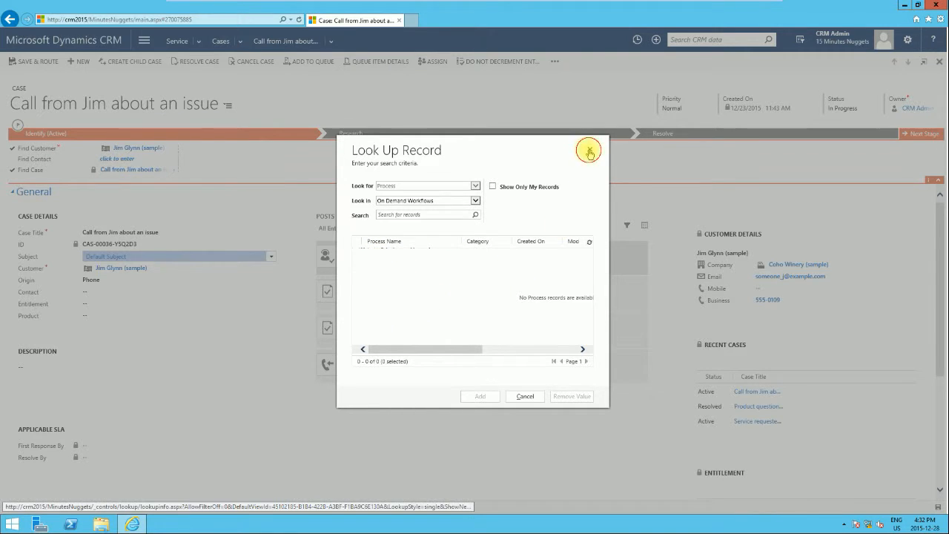
click(590, 152)
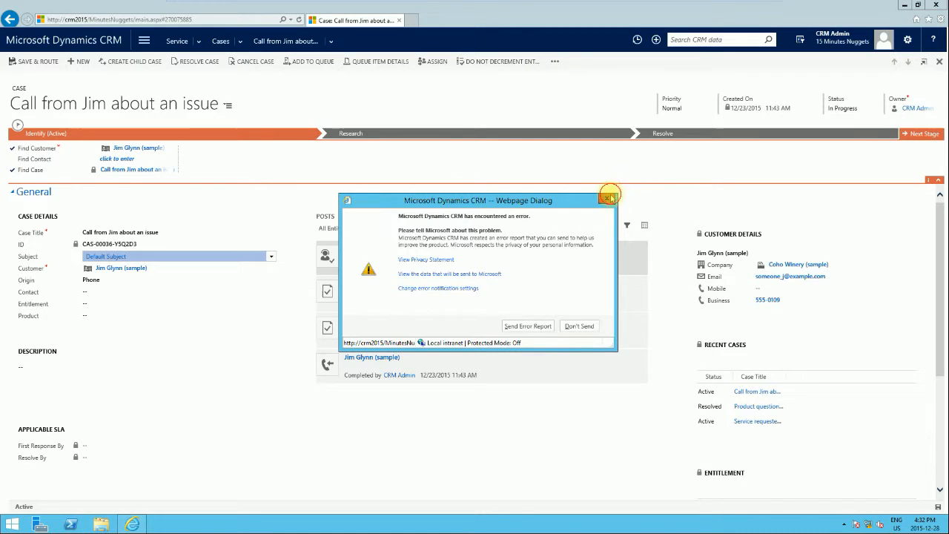
click(608, 198)
click(556, 62)
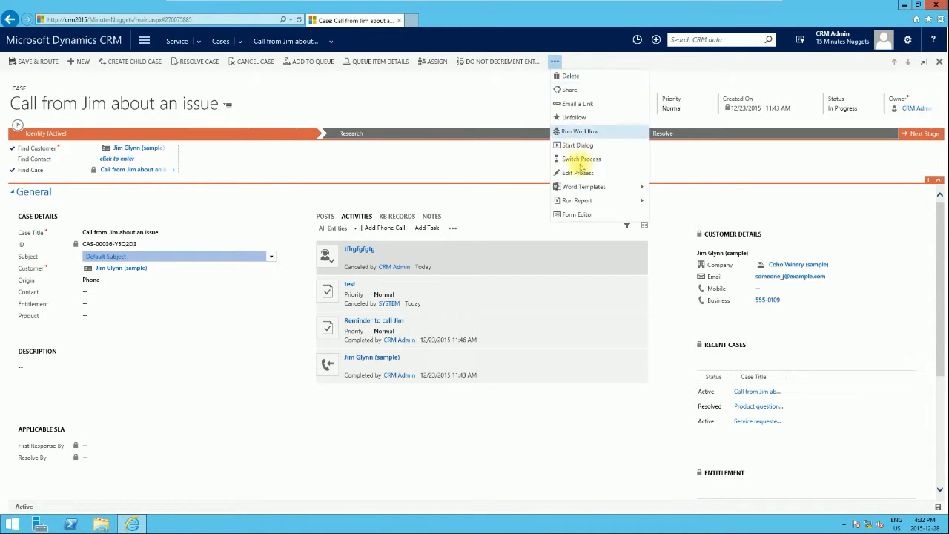
click(576, 145)
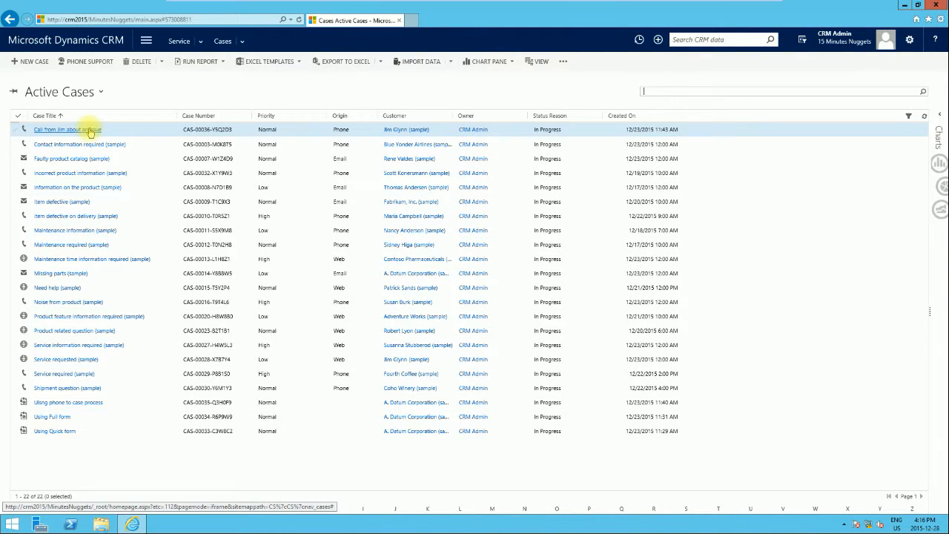
Open the customer-call case and expand the Query and Service branches in its Subject lookup
click(89, 130)
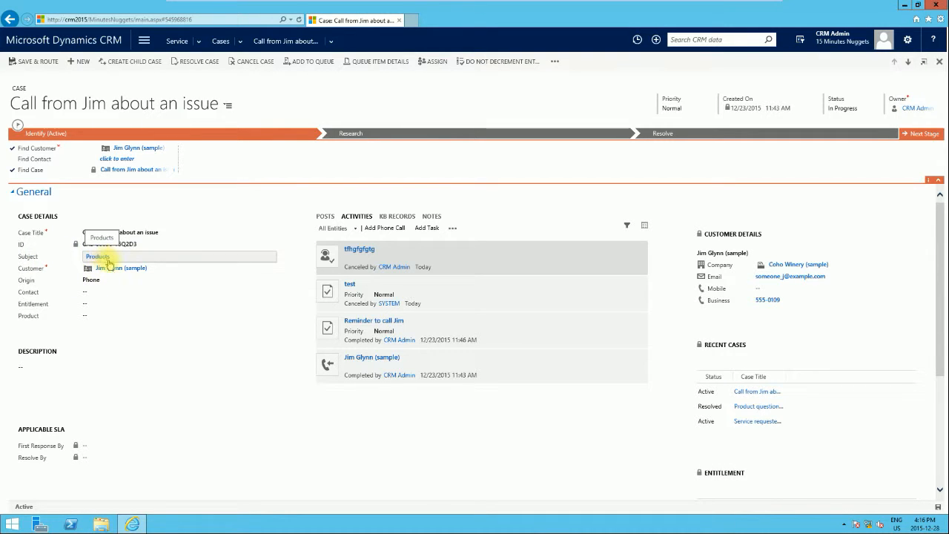
click(270, 257)
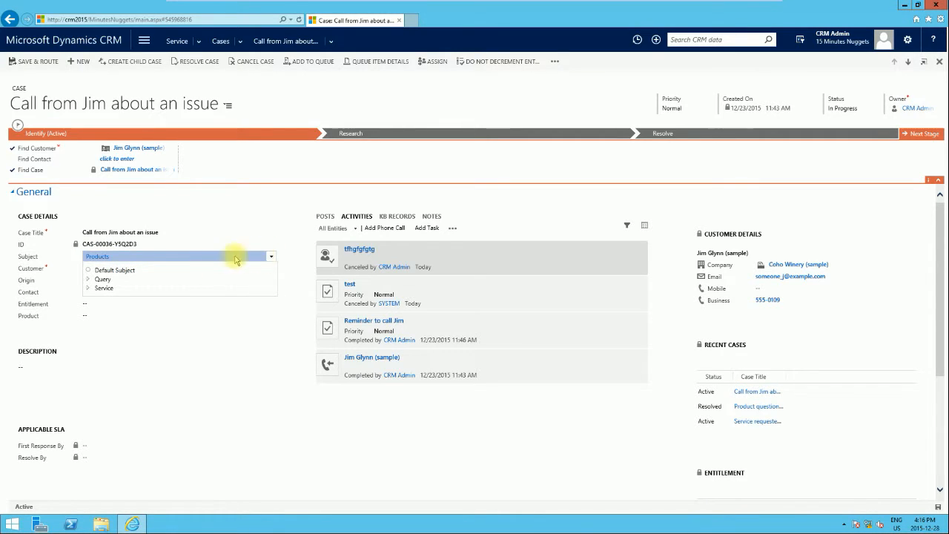
click(89, 279)
click(88, 305)
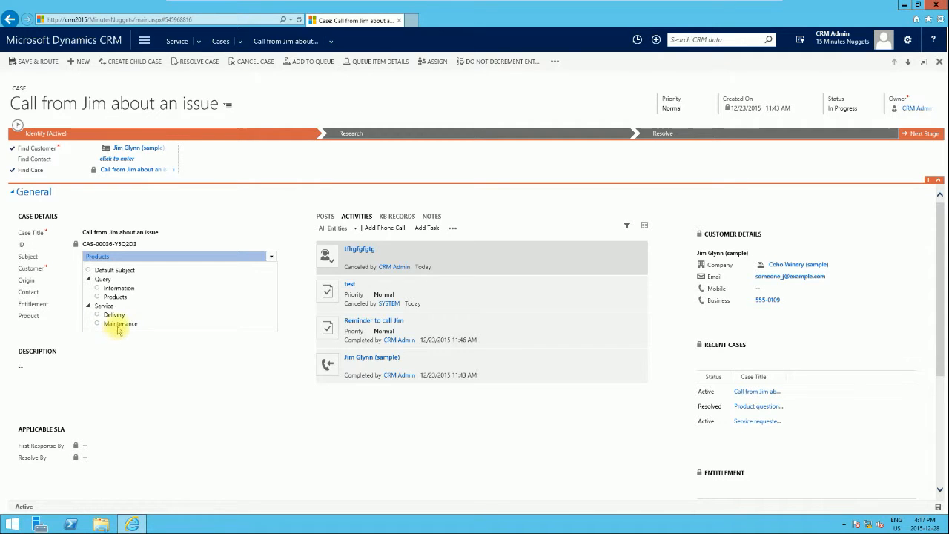
click(143, 43)
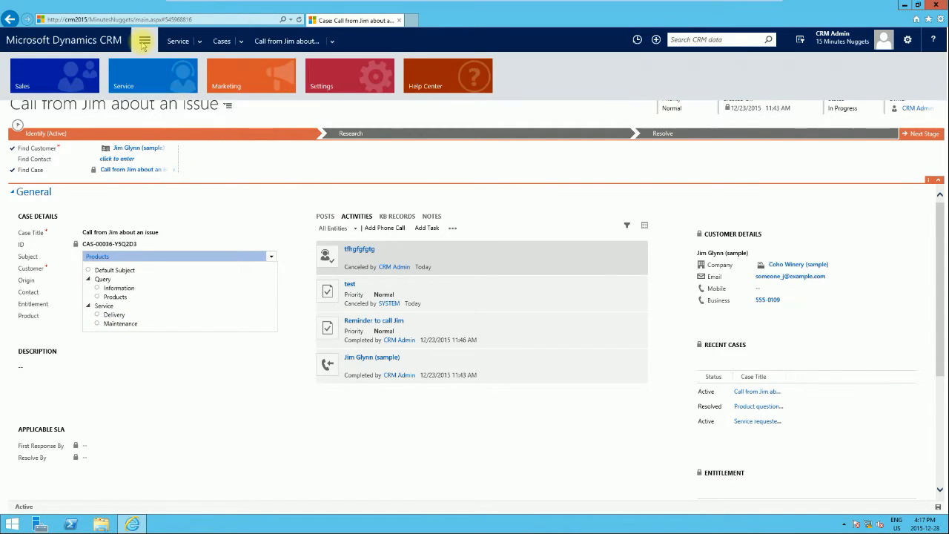
Go through Settings and Business Management to the Subjects page
click(343, 89)
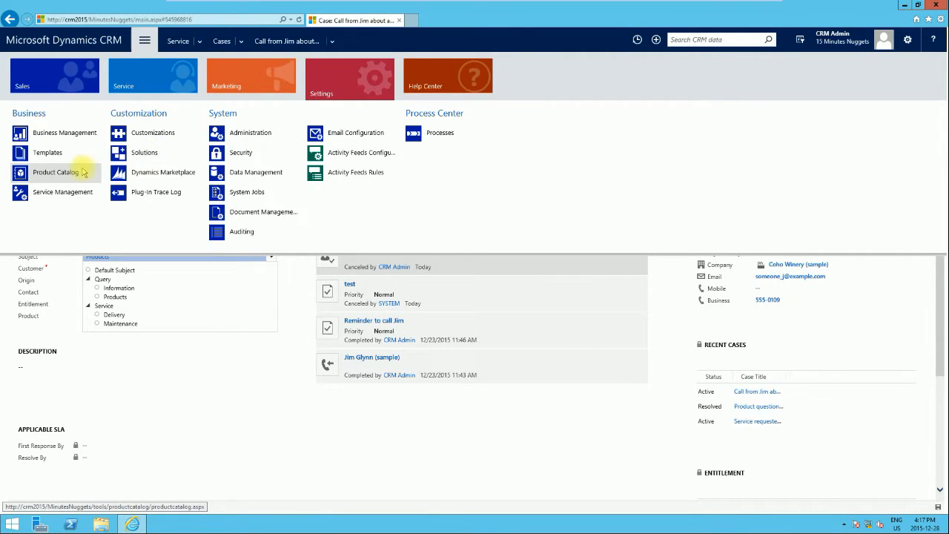
click(66, 140)
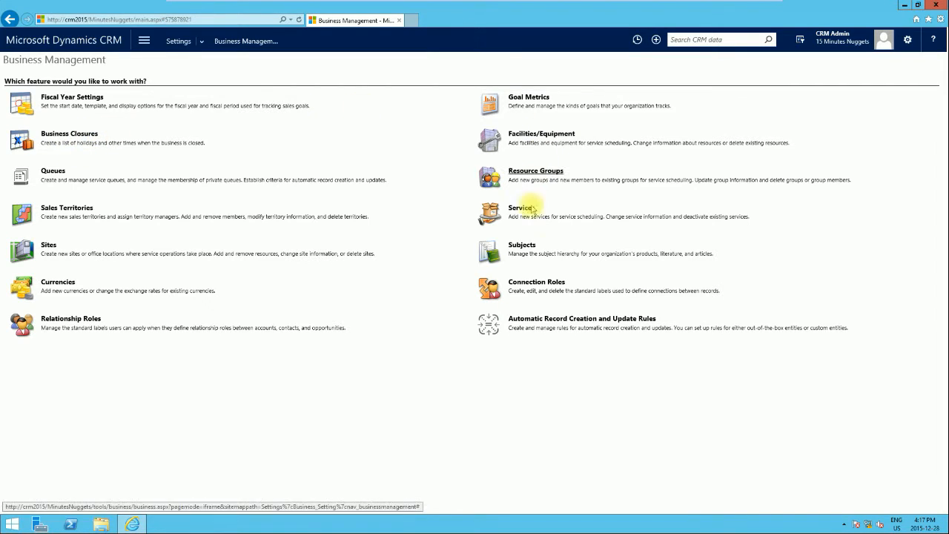
click(523, 247)
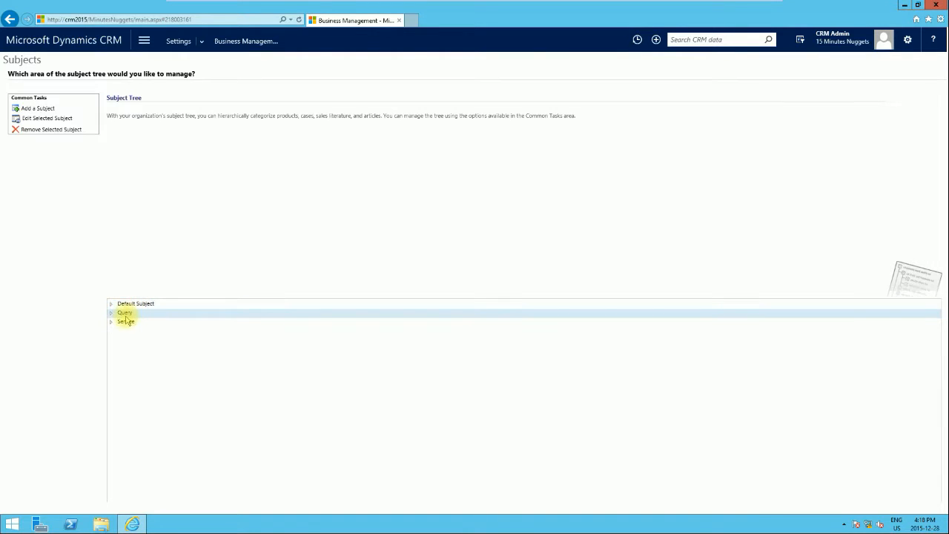
Add a new subject, Product Cat A, under Products in the Query branch
click(111, 313)
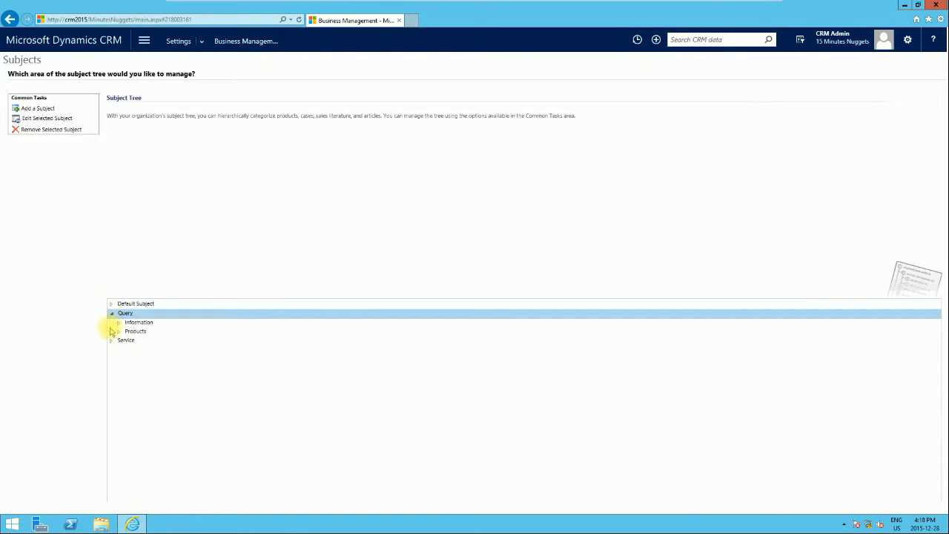
click(111, 342)
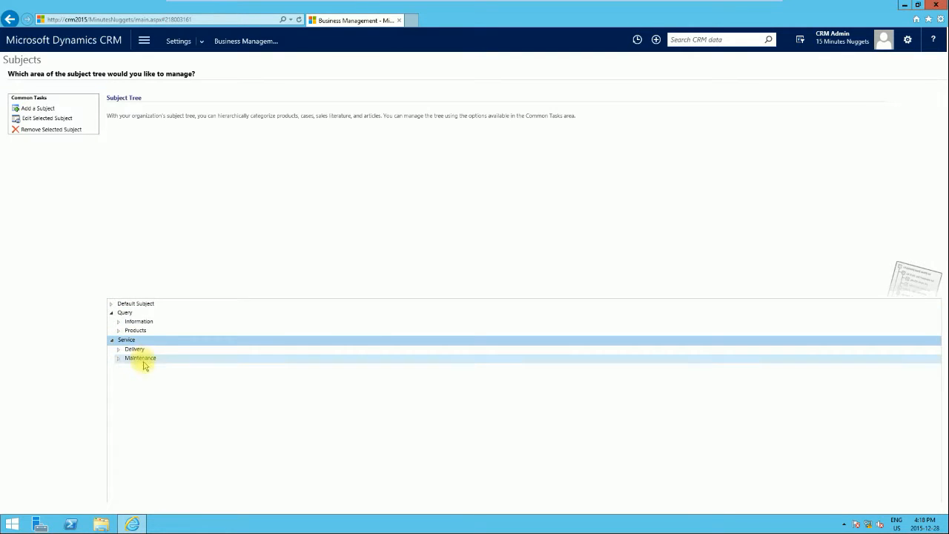
click(120, 331)
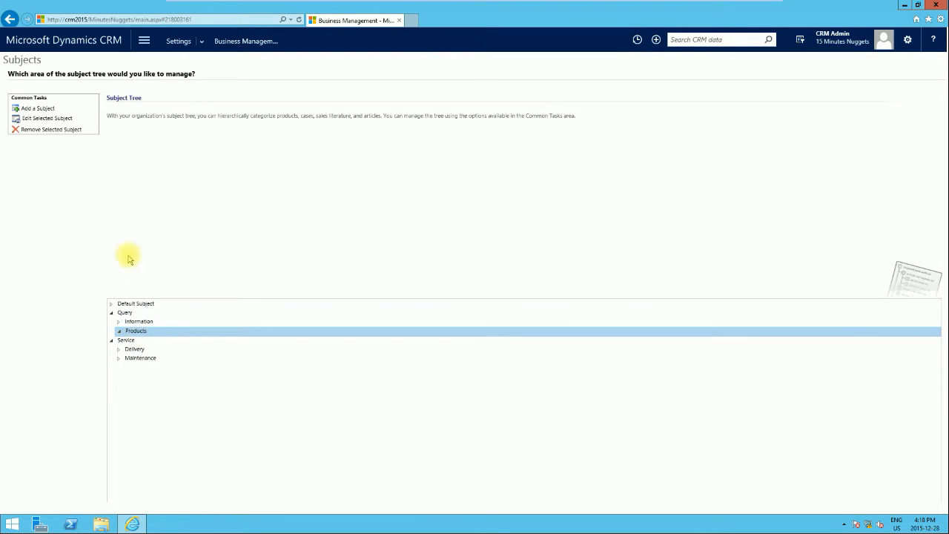
click(40, 108)
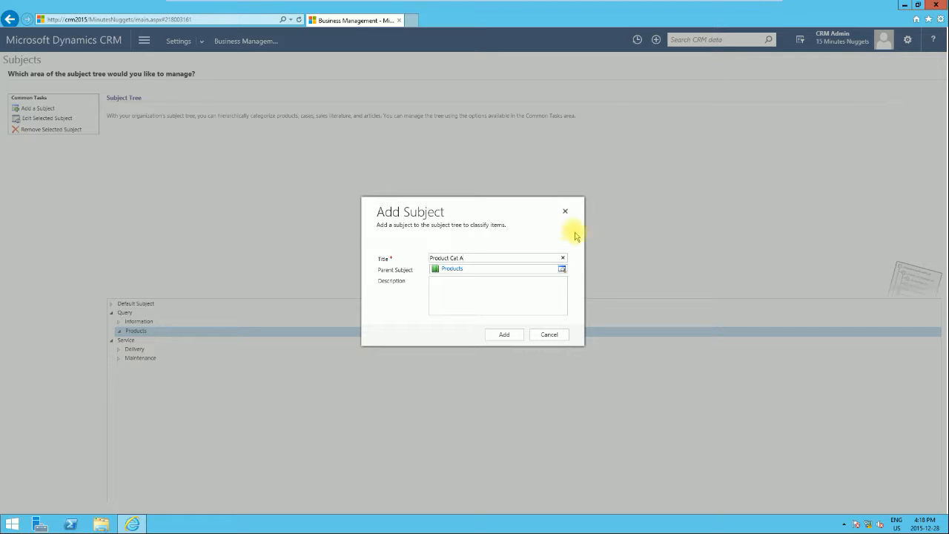
click(512, 336)
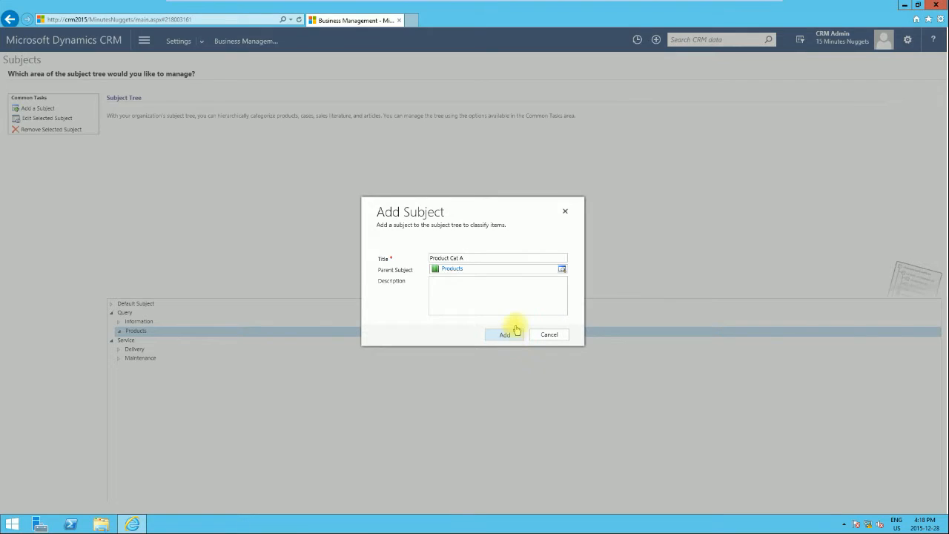
Expand Query and Products so Product Cat A shows in the tree
click(110, 313)
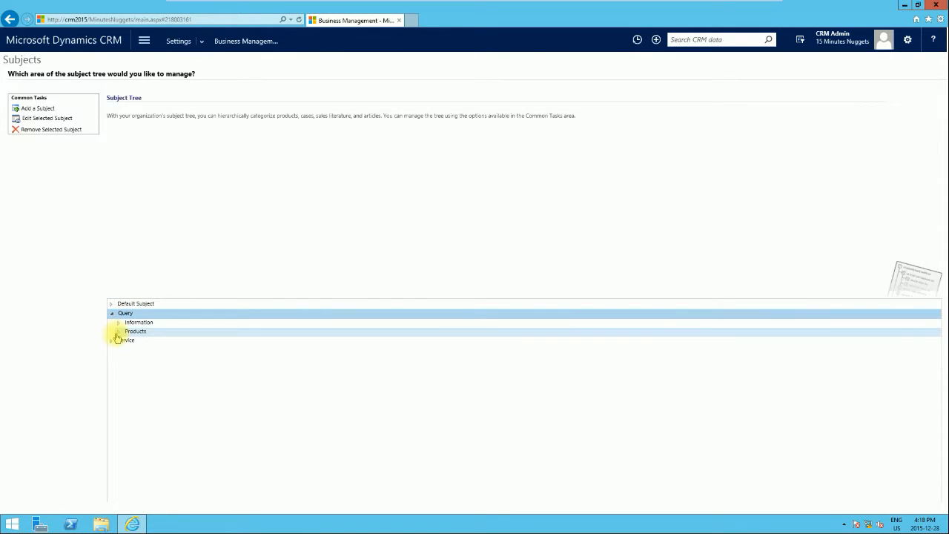
click(118, 331)
double_click(136, 333)
double_click(137, 333)
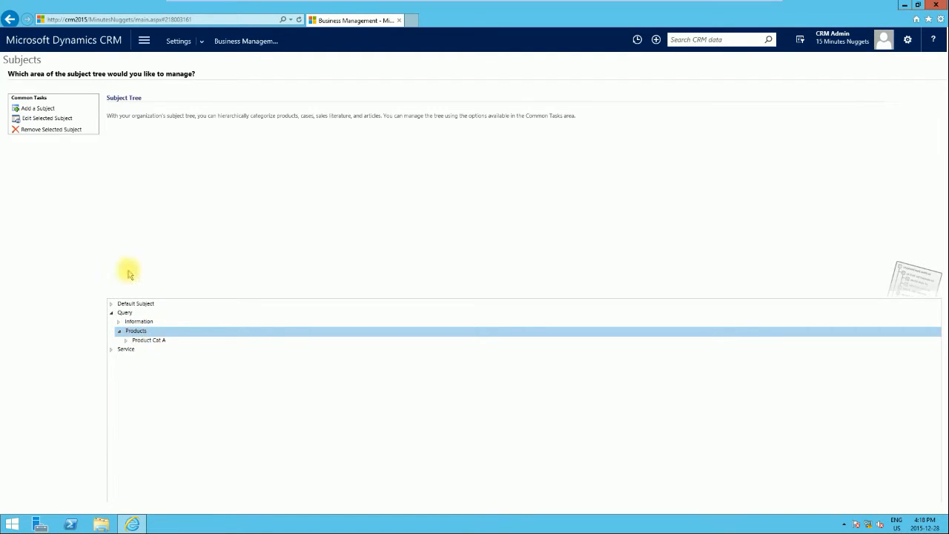
Add a subject titled Product Cat B under Products
click(35, 109)
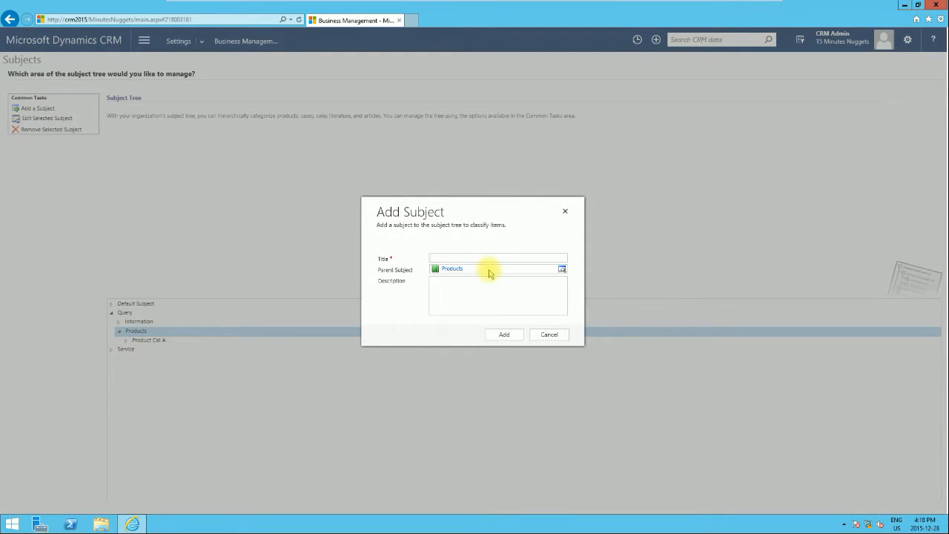
text(Product Cat B)
click(456, 301)
click(505, 337)
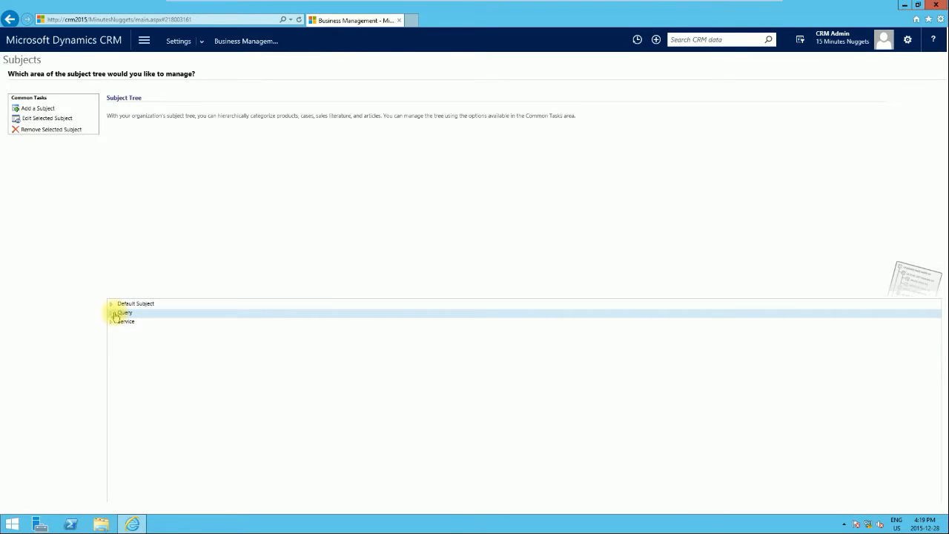
Expand Query and Products to display Product Cat A and Product Cat B together
click(112, 313)
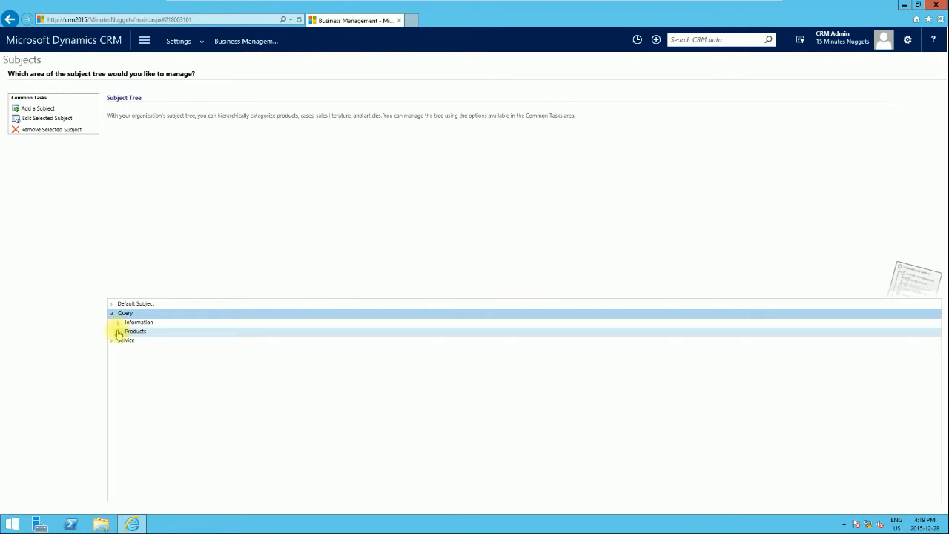
click(119, 333)
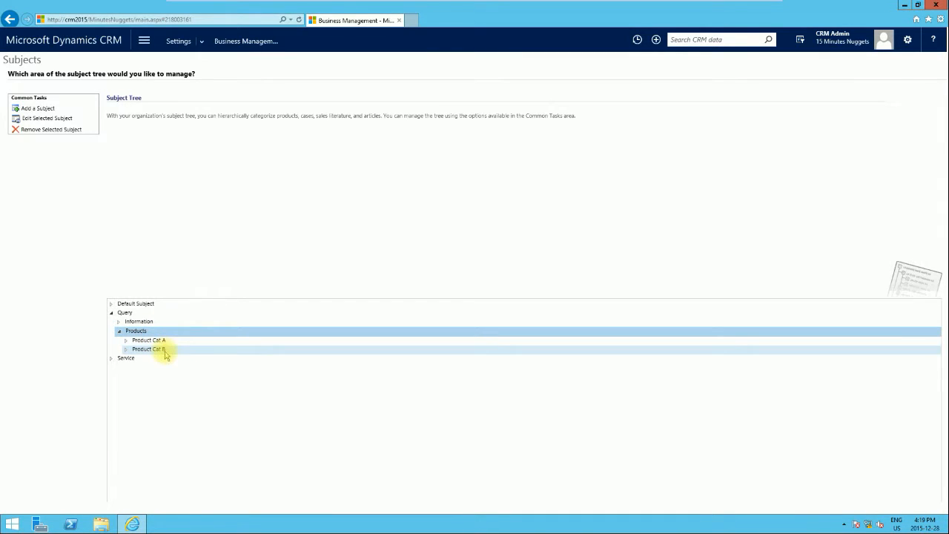
double_click(125, 315)
click(111, 313)
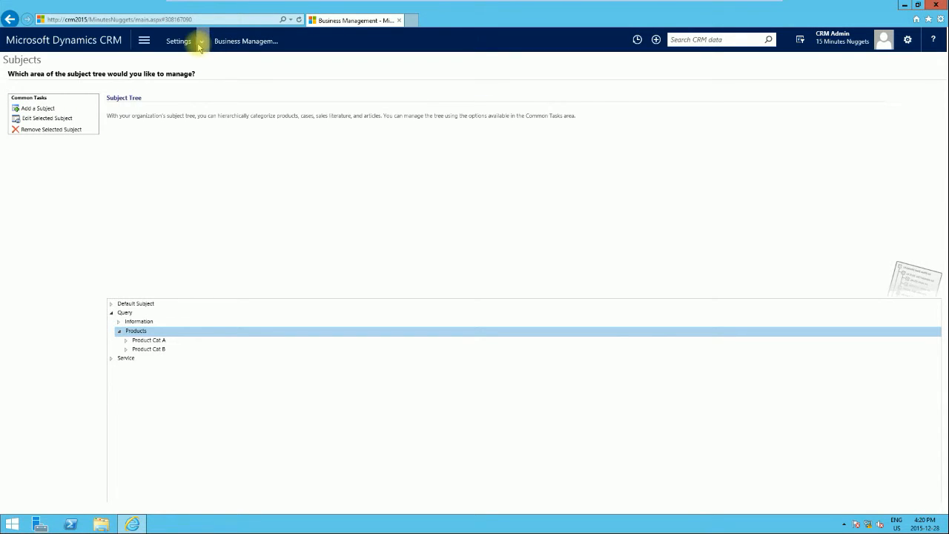
From Settings > Customizations, publish all customizations in the Default Solution and close it
click(202, 42)
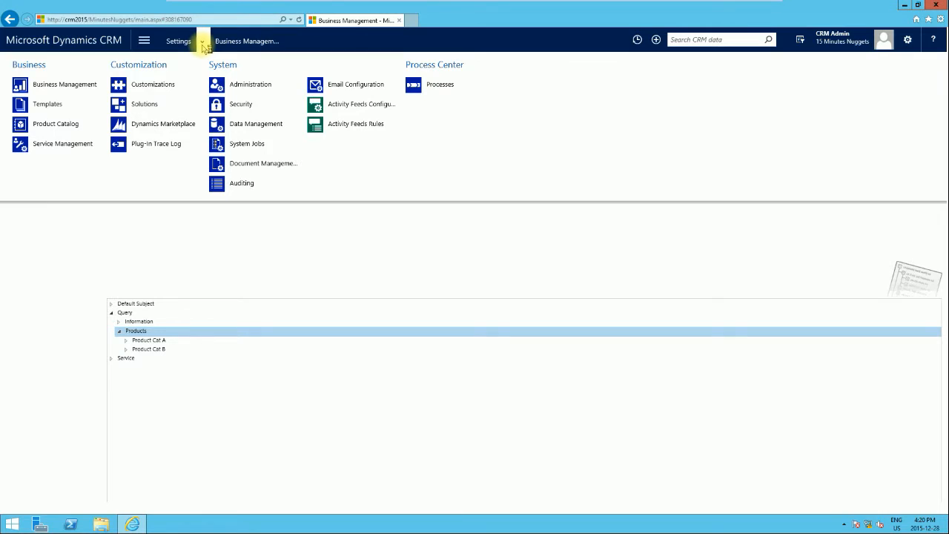
click(167, 86)
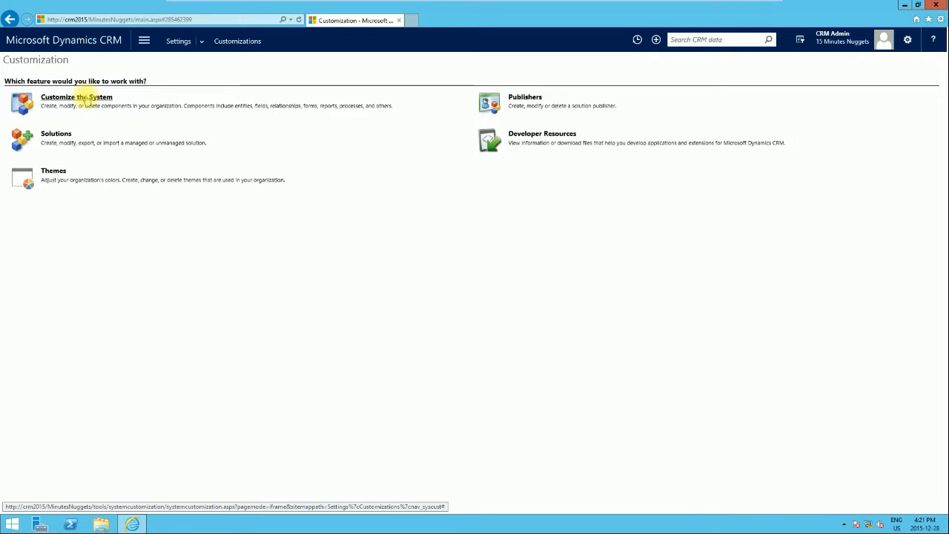
click(86, 99)
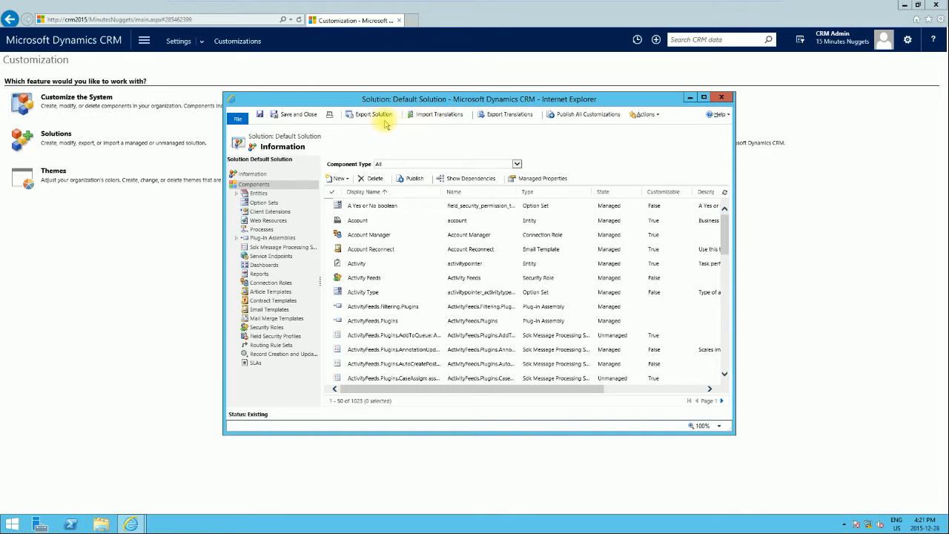
click(582, 119)
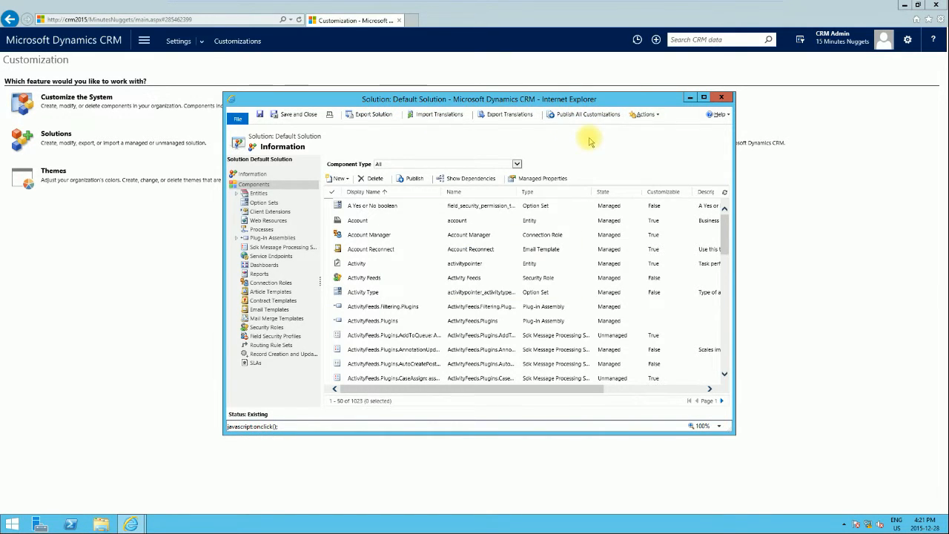
click(719, 97)
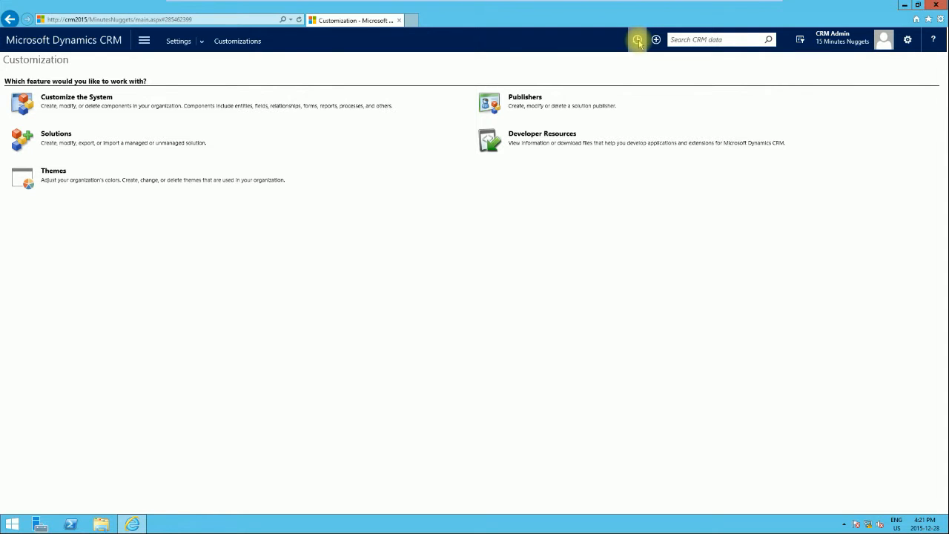
Reopen the customer-call issue case from Recently Viewed Items
click(639, 40)
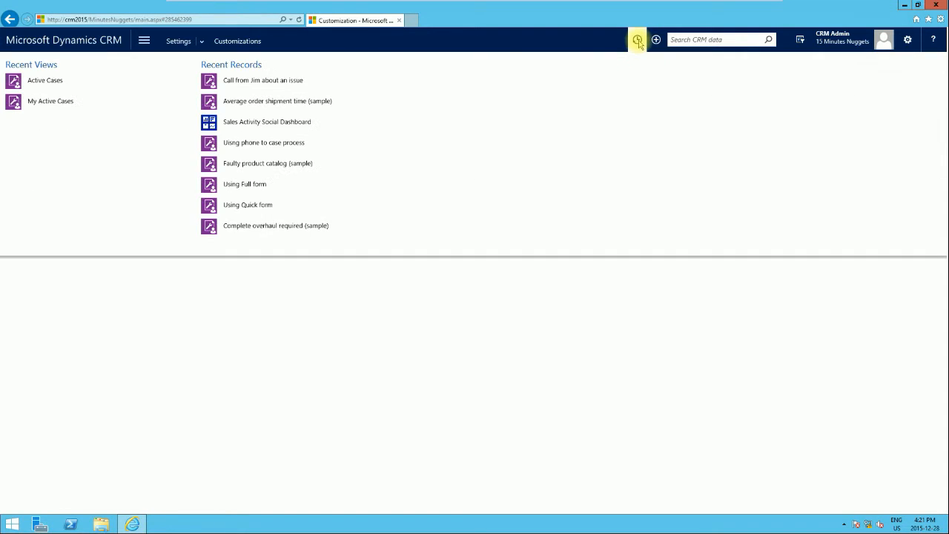
click(248, 82)
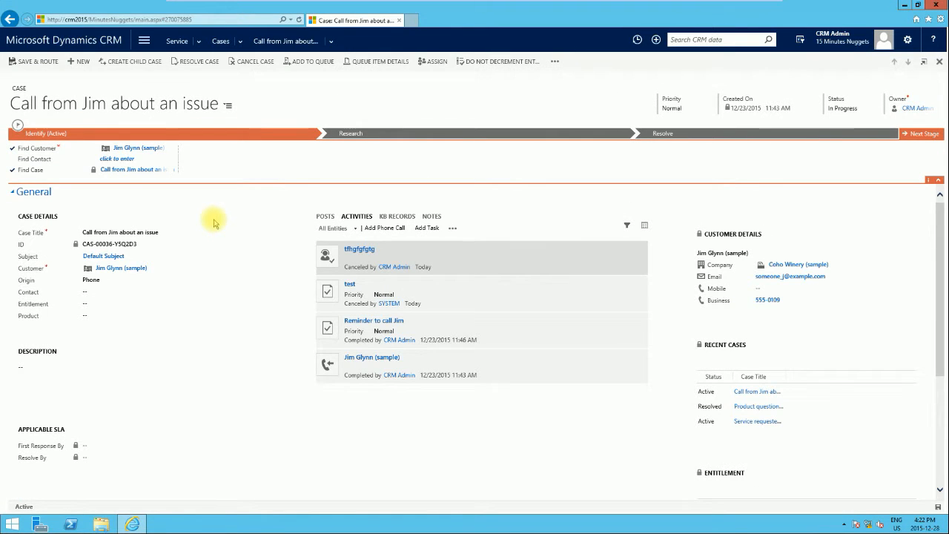
click(166, 260)
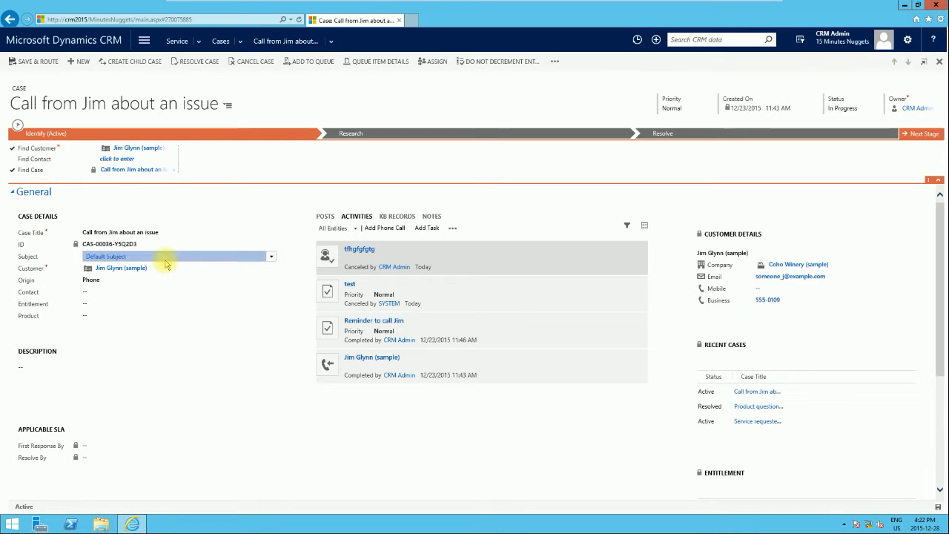
click(271, 256)
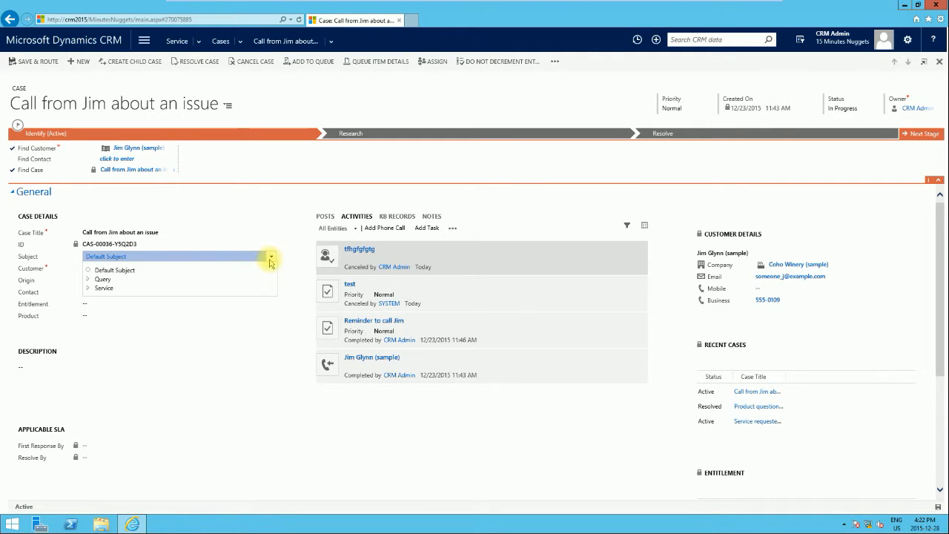
click(87, 279)
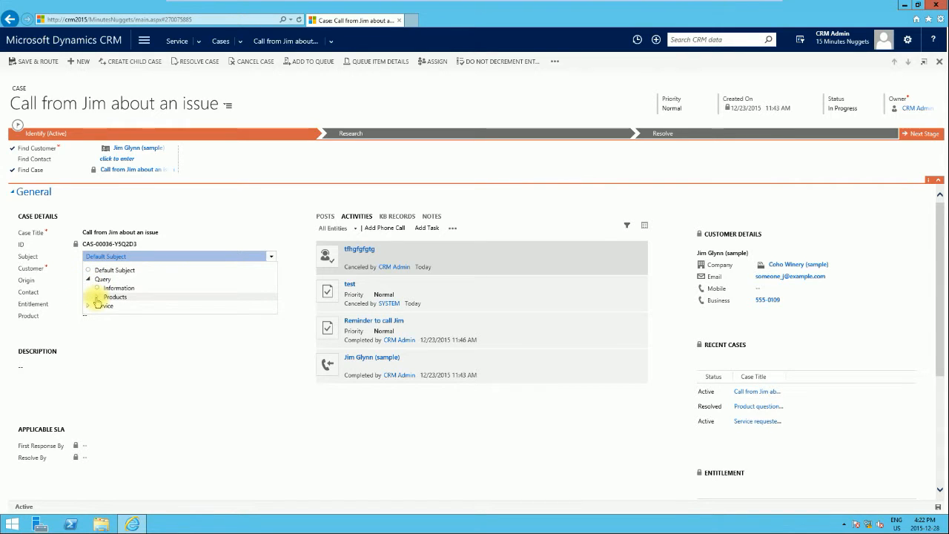
click(96, 296)
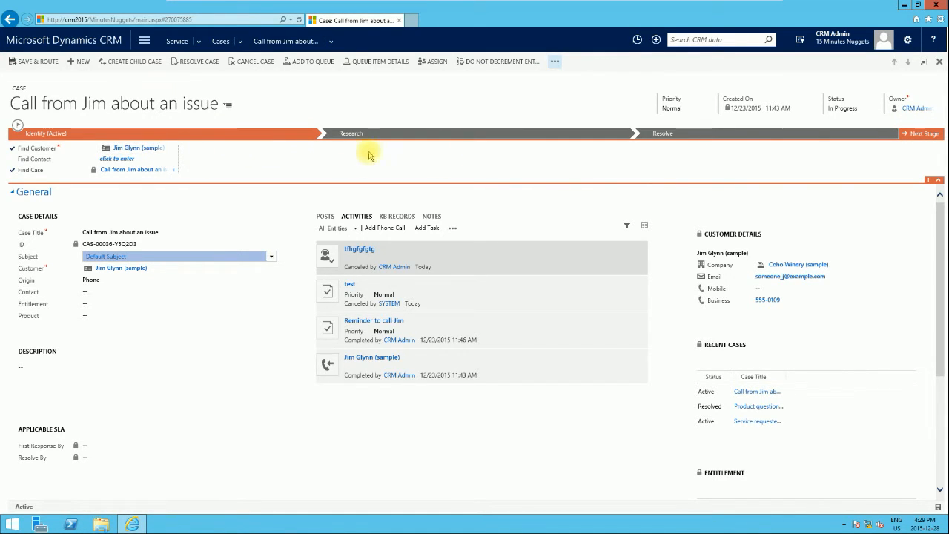
click(555, 64)
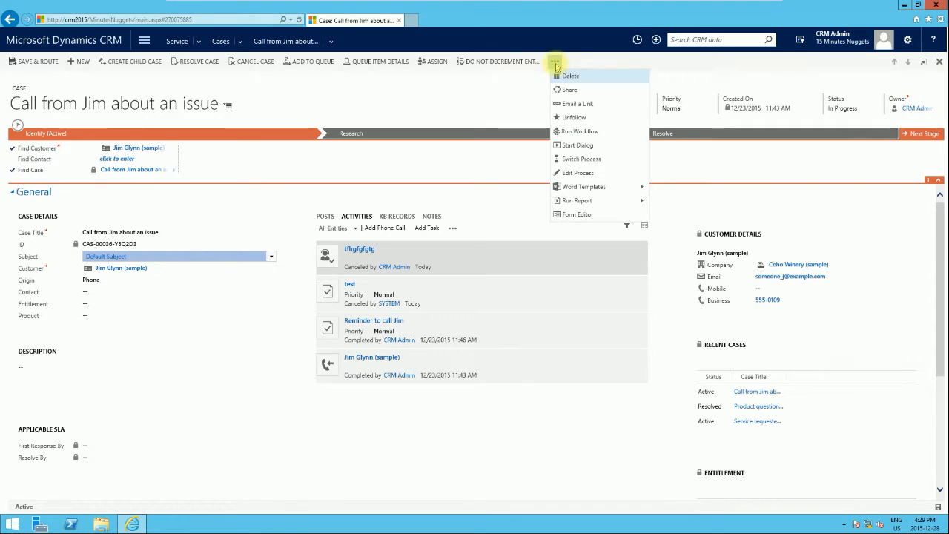
click(572, 174)
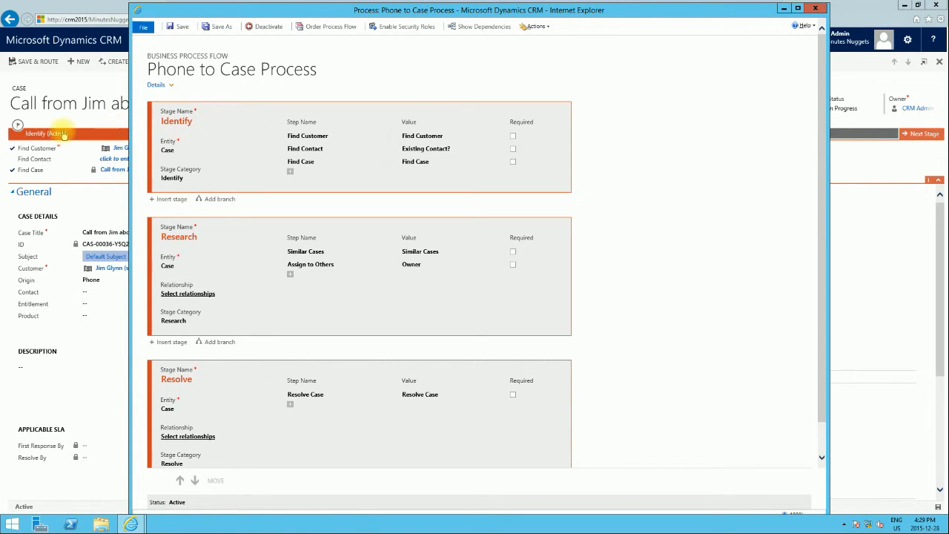
drag(296, 9, 311, 230)
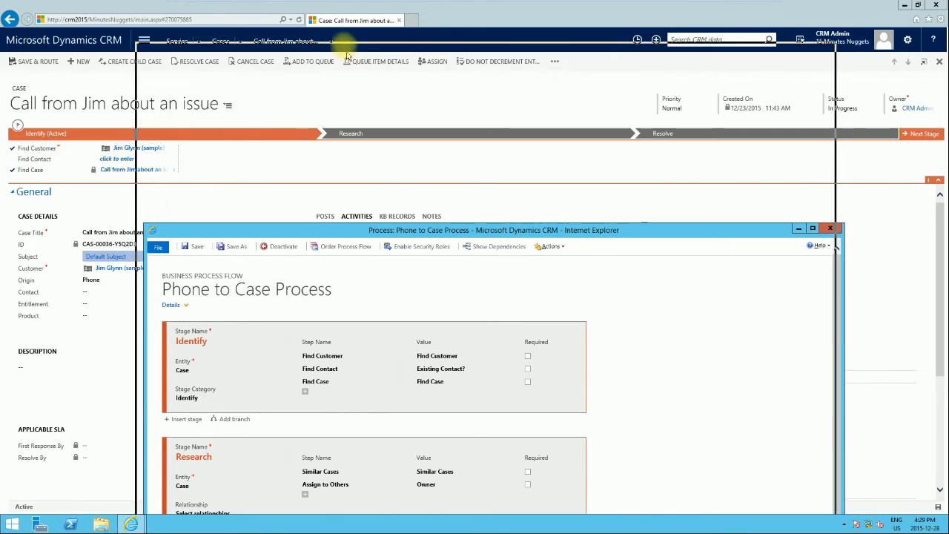
drag(343, 43, 344, 43)
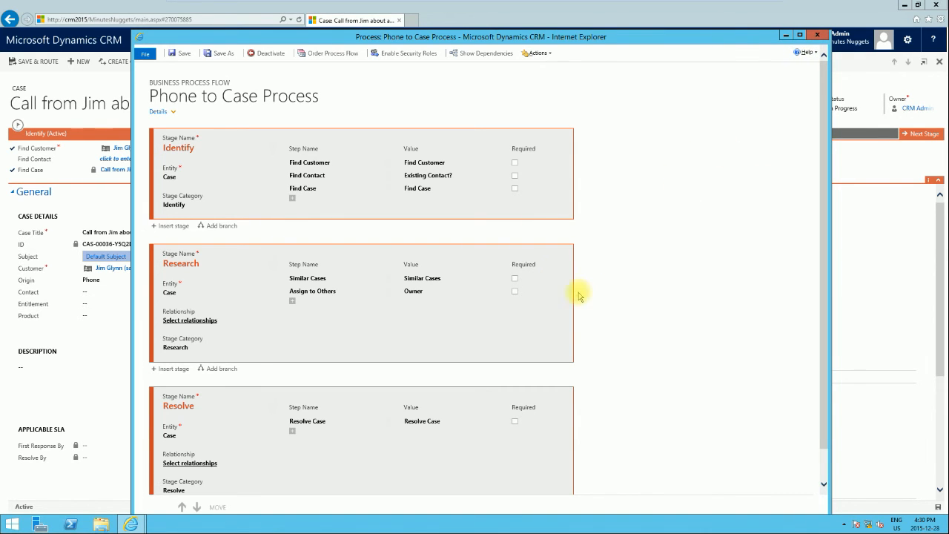
click(816, 35)
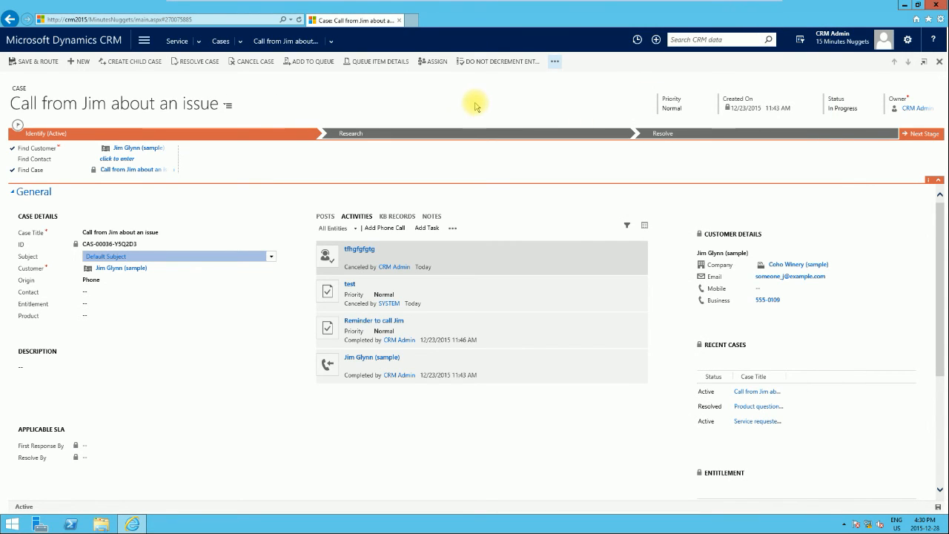